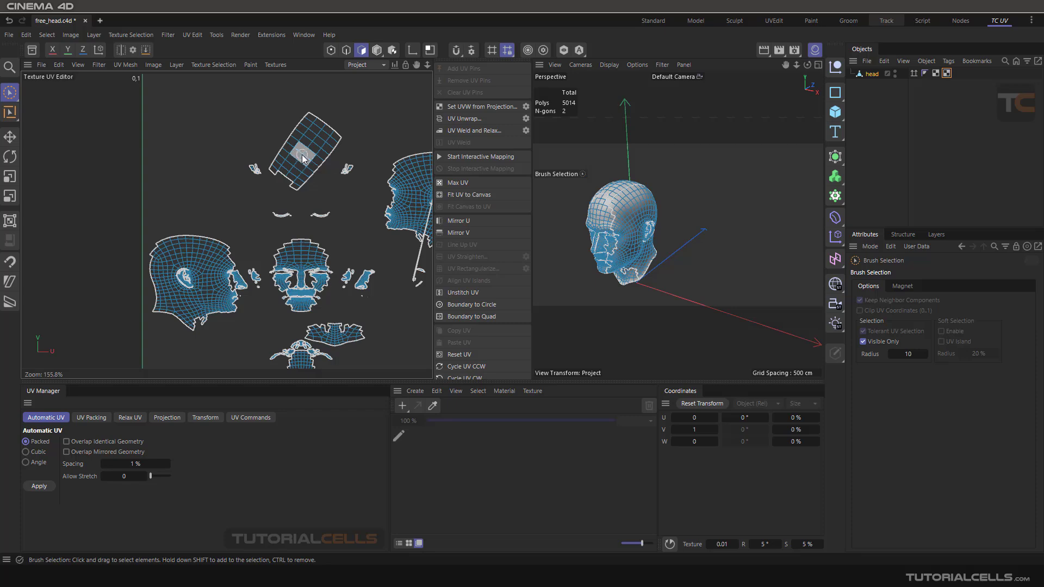
Step: Try UV Rectangularize on the entire rotated grid-shaped UV island from the top of the head, and clear the selection
{"action": "scroll", "coordinate": [302, 154], "scroll_direction": "up", "scroll_amount": 6}
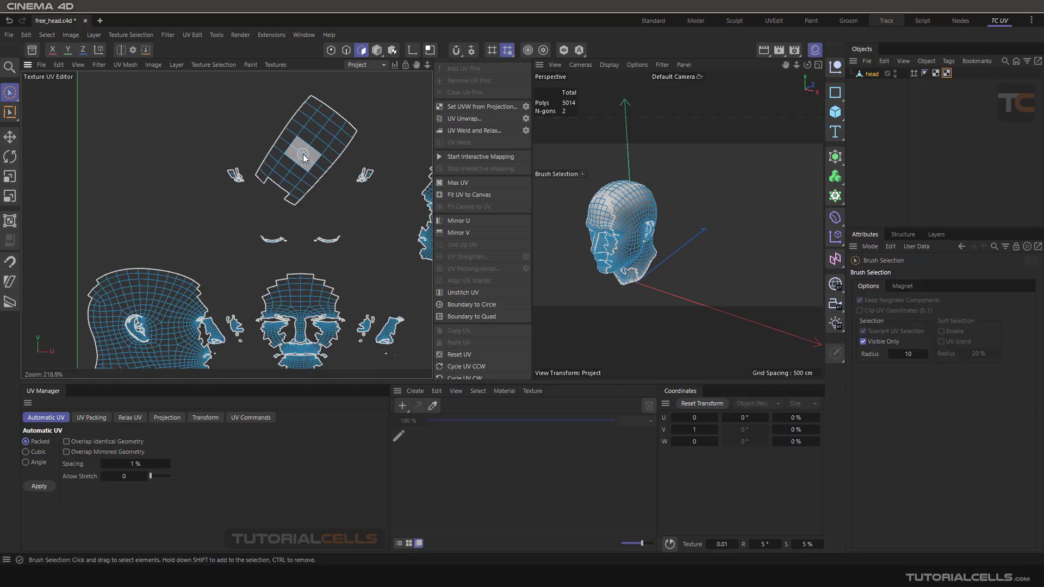
{"action": "middle_click_drag", "start_coordinate": [317, 146], "coordinate": [314, 161], "text": "alt"}
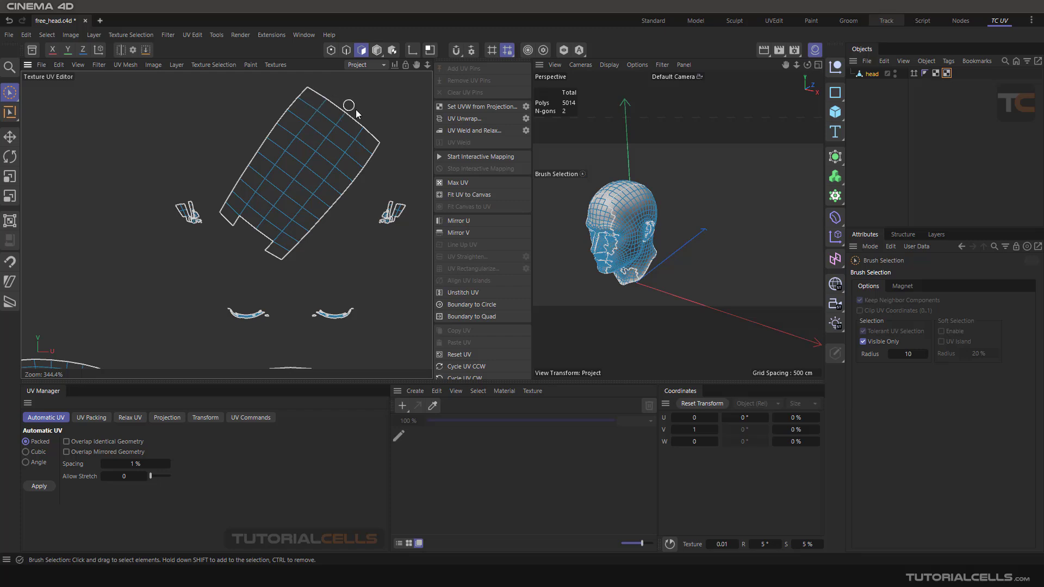
{"action": "double_click", "coordinate": [298, 175]}
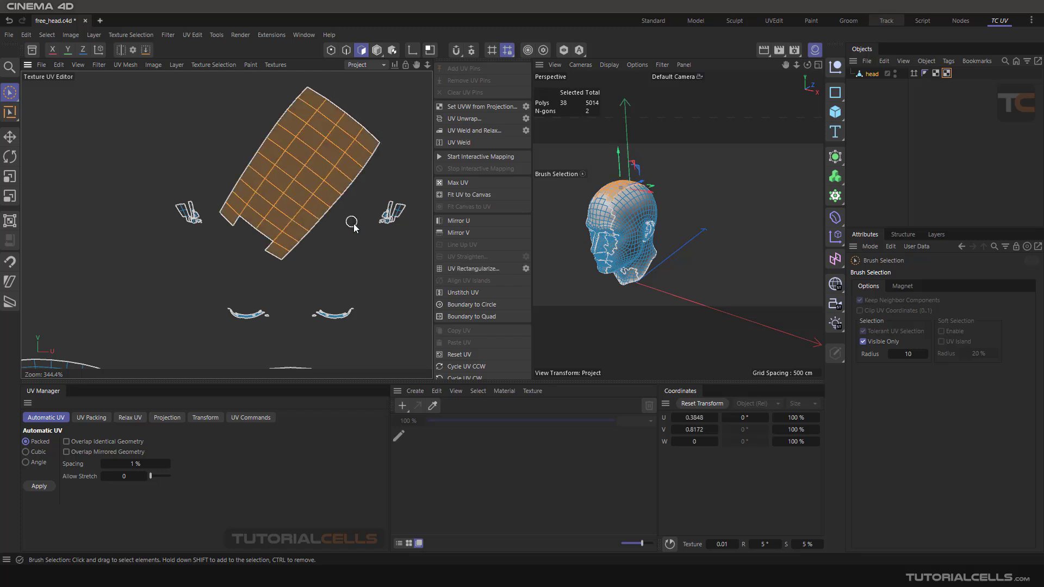
{"action": "left_click", "coordinate": [457, 270]}
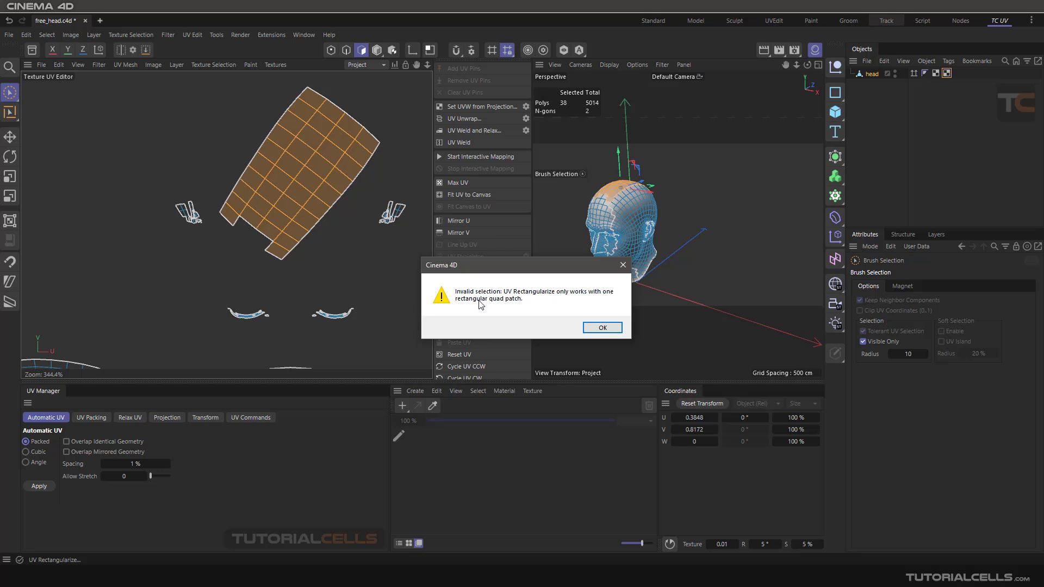
{"action": "left_click", "coordinate": [583, 326]}
{"action": "left_click", "coordinate": [361, 272]}
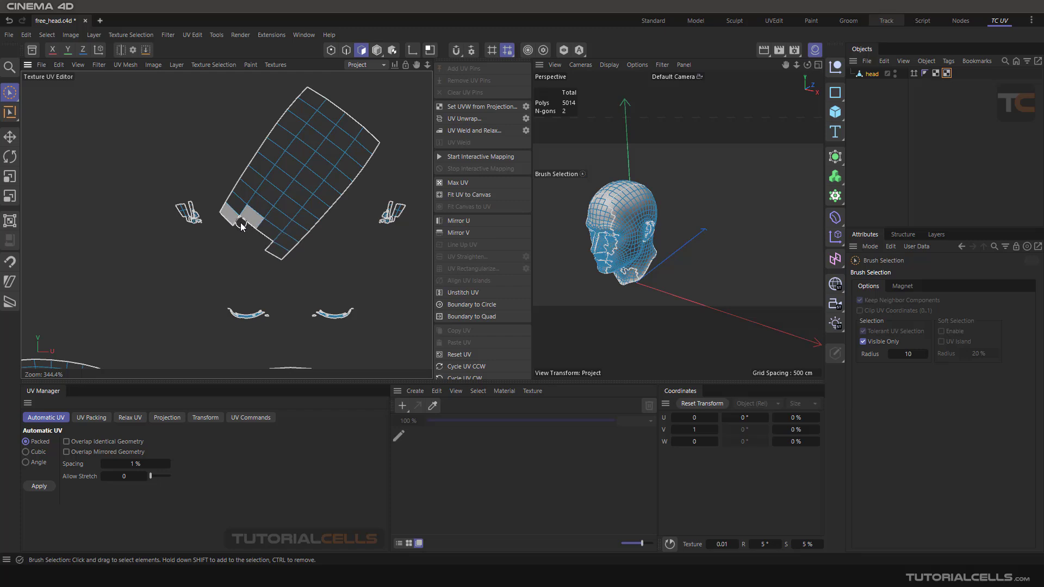
Step: Select the 12 polygons at the grid island's upper end, try UV Rectangularize with Auto Align off, and undo it
{"action": "mouse_move", "coordinate": [363, 145]}
{"action": "left_mouse_down"}
{"action": "mouse_move", "coordinate": [312, 110]}
{"action": "mouse_move", "coordinate": [326, 136]}
{"action": "mouse_move", "coordinate": [347, 131]}
{"action": "mouse_move", "coordinate": [307, 102]}
{"action": "left_mouse_up"}
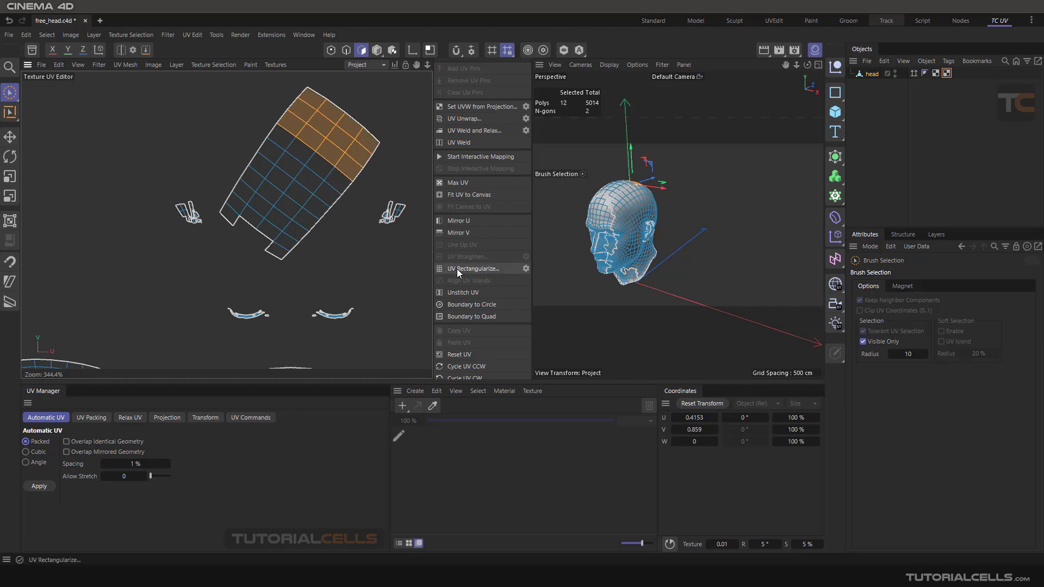
{"action": "left_click", "coordinate": [526, 269]}
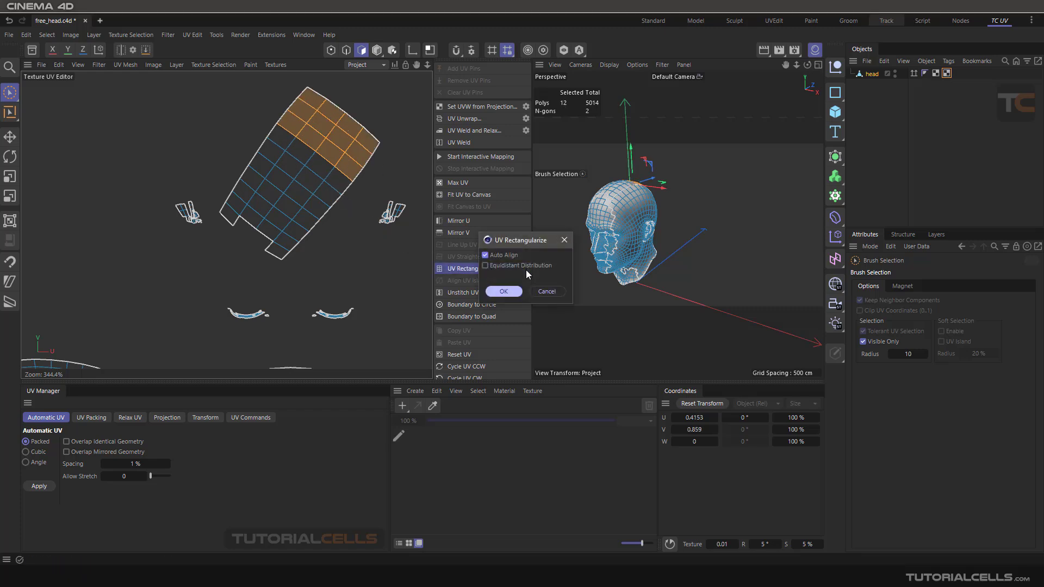
{"action": "left_click_drag", "start_coordinate": [567, 247], "coordinate": [582, 240]}
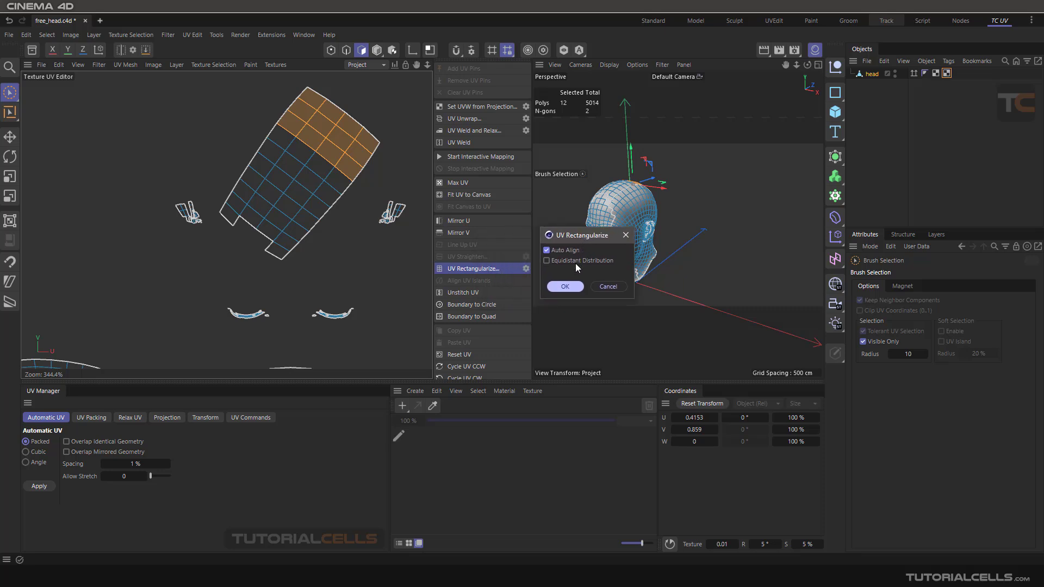
{"action": "left_click", "coordinate": [547, 250]}
{"action": "left_click", "coordinate": [566, 286]}
{"action": "scroll", "coordinate": [345, 132], "scroll_direction": "up", "scroll_amount": 4}
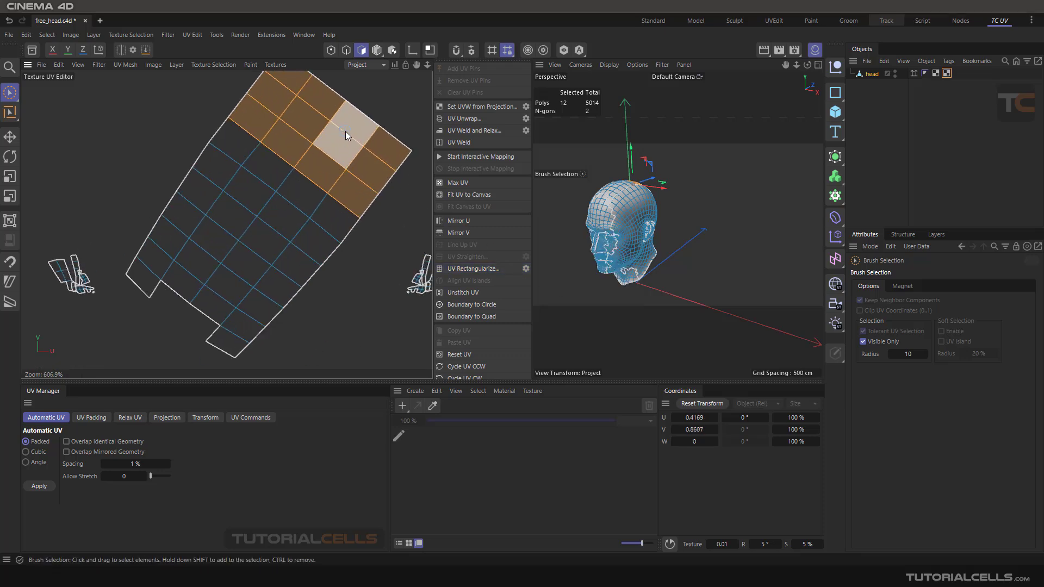
{"action": "middle_click_drag", "start_coordinate": [345, 132], "coordinate": [340, 162]}
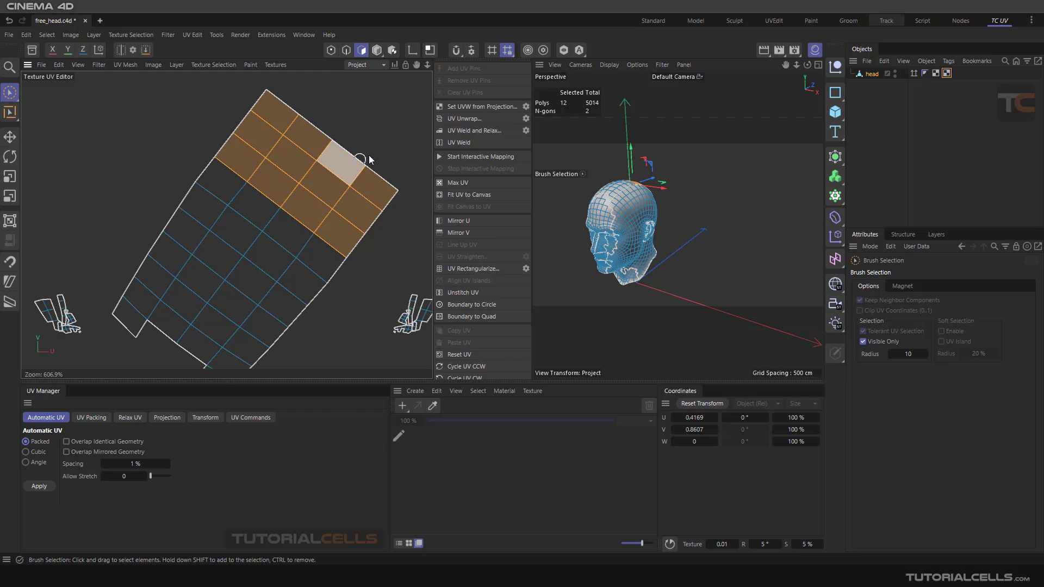
{"action": "key", "text": "ctrl+z"}
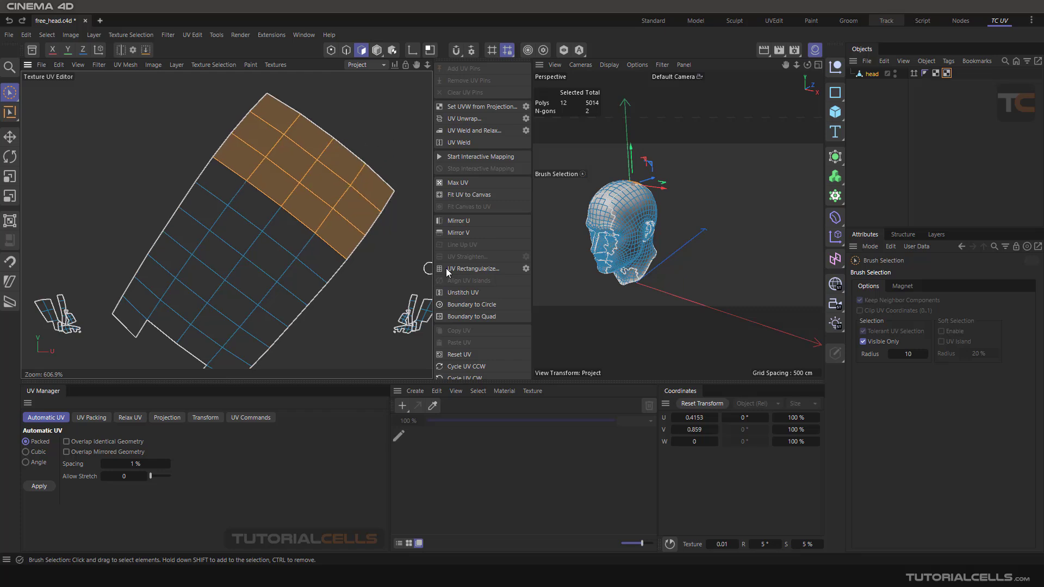
Step: Retry UV Rectangularize on the 12 polygons with Auto Align and Equidistant Distribution off, and undo the change
{"action": "left_click", "coordinate": [526, 269]}
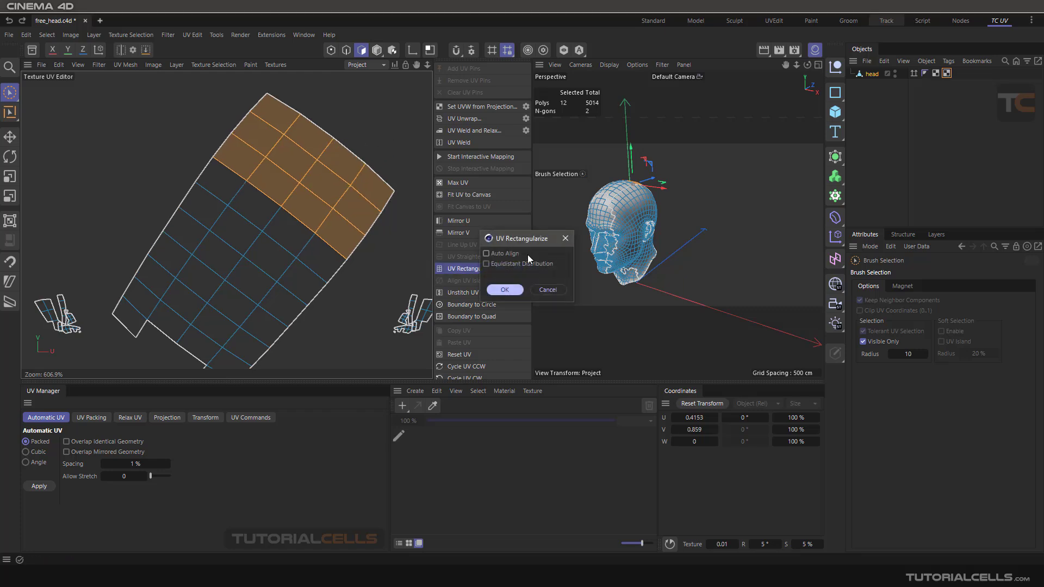
{"action": "left_click", "coordinate": [505, 291]}
{"action": "key", "text": "ctrl+z"}
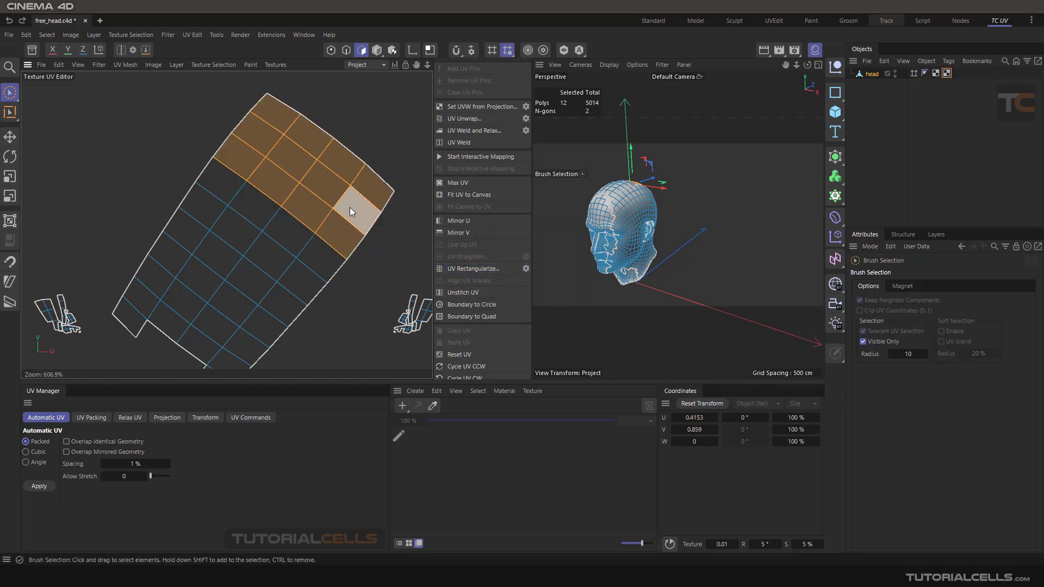
{"action": "left_click", "coordinate": [525, 269]}
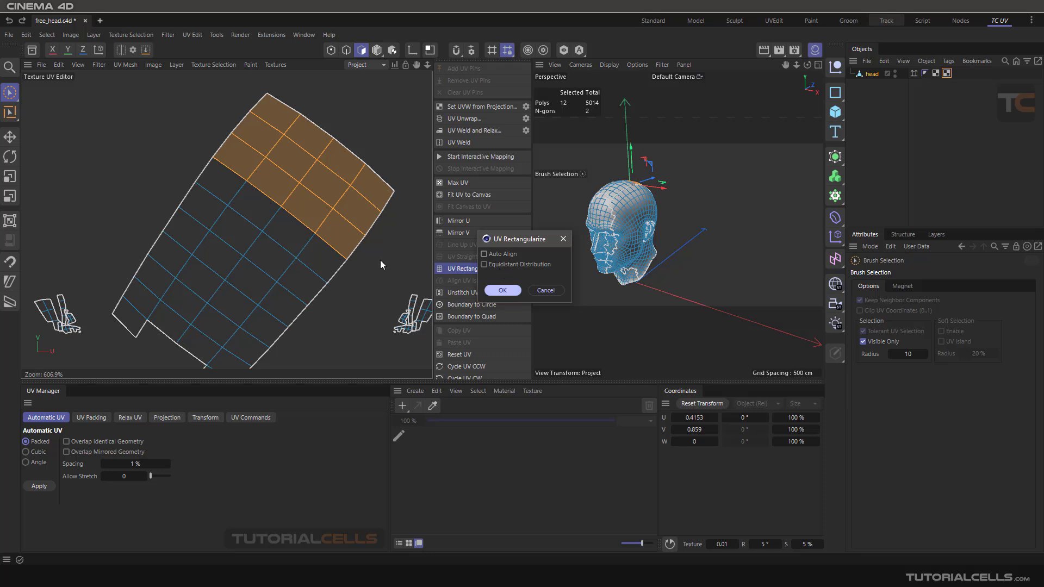
{"action": "left_click", "coordinate": [502, 290]}
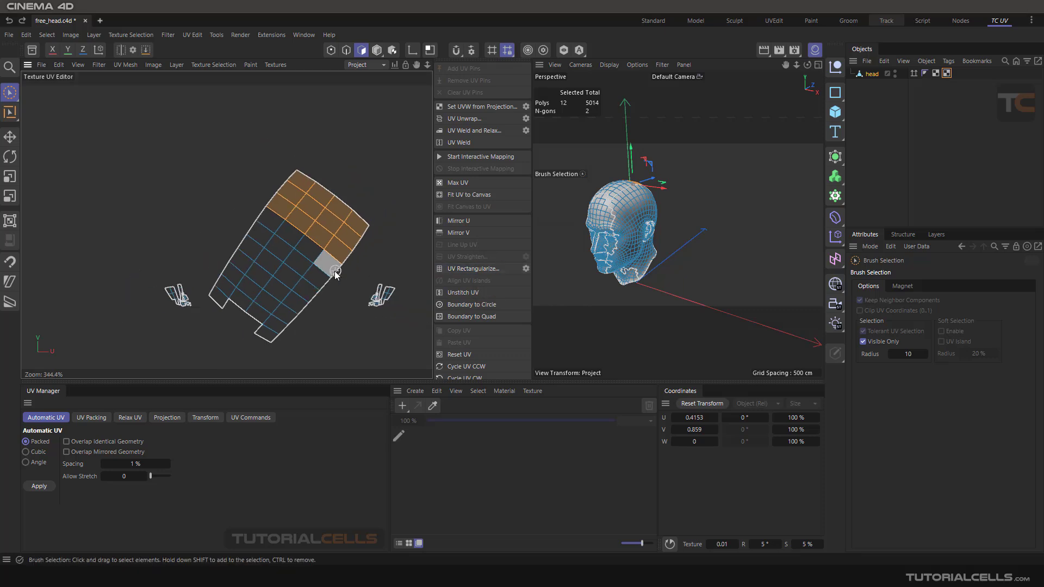
Step: Examine the face, neck and small jagged UV islands below the rotated grid island
{"action": "scroll", "coordinate": [317, 346], "scroll_direction": "down", "scroll_amount": 3}
{"action": "middle_click_drag", "start_coordinate": [317, 346], "coordinate": [323, 199]}
{"action": "scroll", "coordinate": [301, 332], "scroll_direction": "down", "scroll_amount": 3}
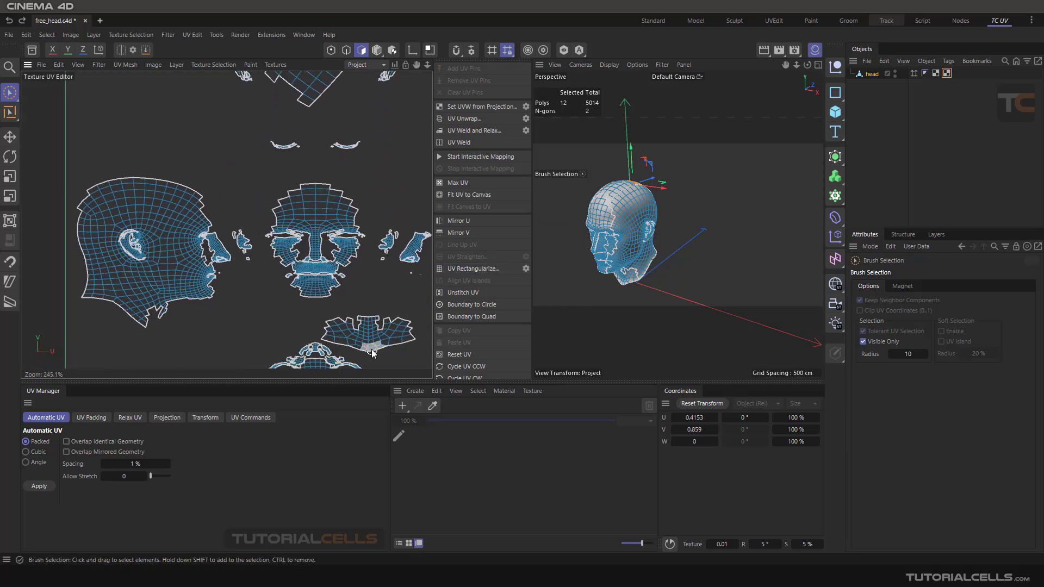
{"action": "scroll", "coordinate": [373, 354], "scroll_direction": "up", "scroll_amount": 3}
{"action": "scroll", "coordinate": [373, 354], "scroll_direction": "up", "scroll_amount": 4}
{"action": "middle_click_drag", "start_coordinate": [367, 324], "coordinate": [348, 198], "text": "alt"}
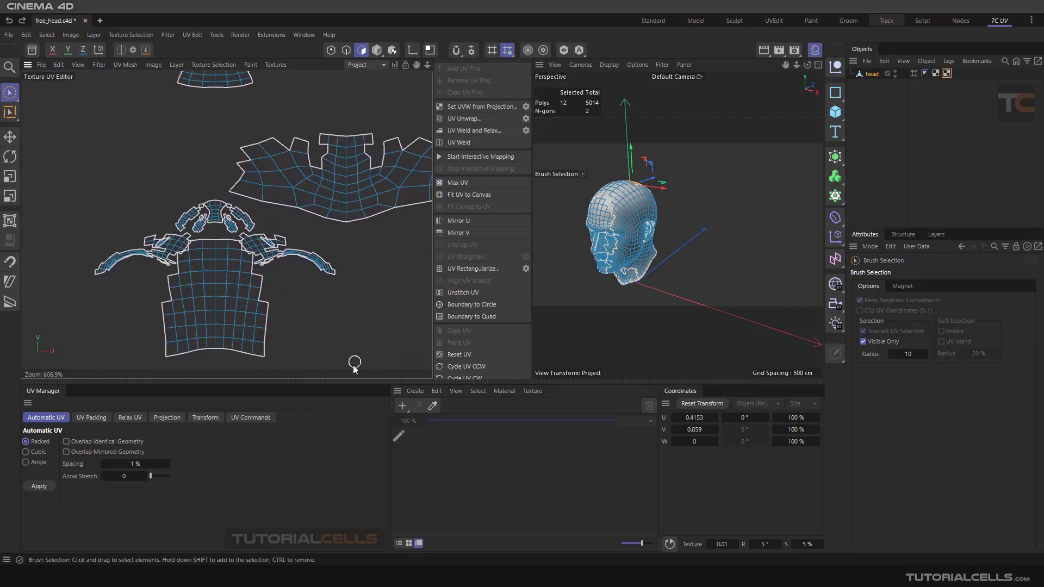
{"action": "left_click", "coordinate": [379, 213]}
{"action": "scroll", "coordinate": [368, 201], "scroll_direction": "up", "scroll_amount": 2}
{"action": "scroll", "coordinate": [367, 200], "scroll_direction": "down", "scroll_amount": 3}
{"action": "middle_click_drag", "start_coordinate": [366, 199], "coordinate": [271, 325], "text": "alt"}
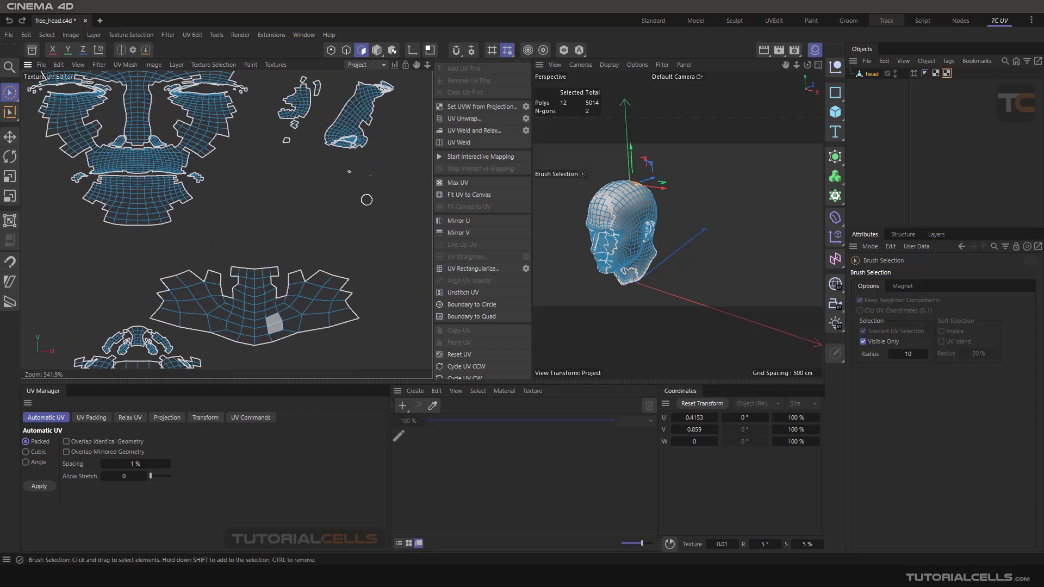
{"action": "middle_click_drag", "start_coordinate": [367, 199], "coordinate": [321, 228], "text": "alt"}
Step: In point mode, move two interior UV points of the island's upper rows to distort the grid, and return to polygon mode
{"action": "left_click", "coordinate": [330, 50]}
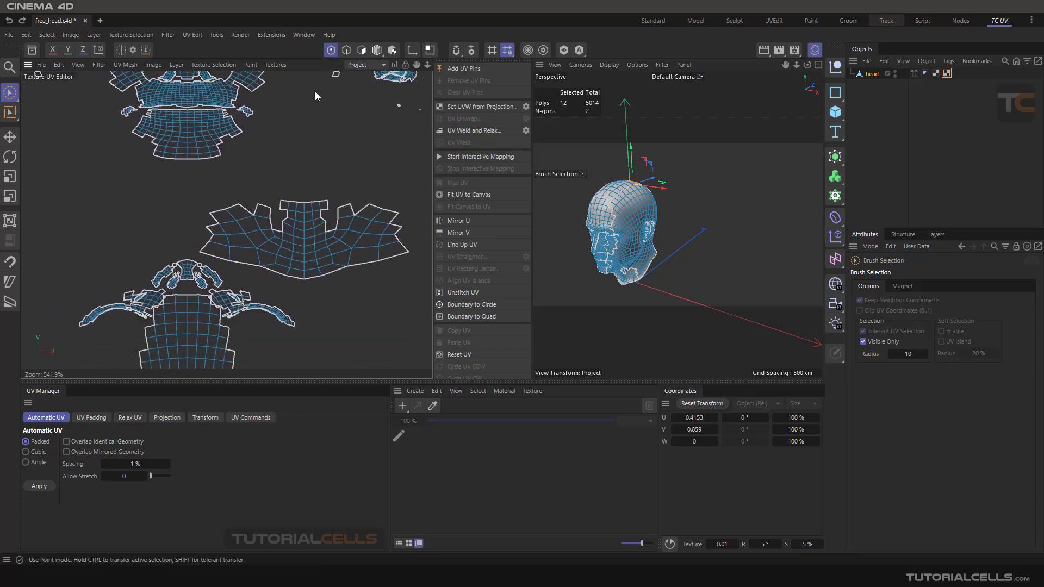
{"action": "middle_click_drag", "start_coordinate": [294, 133], "coordinate": [290, 293], "text": "alt"}
{"action": "scroll", "coordinate": [294, 105], "scroll_direction": "down", "scroll_amount": 3}
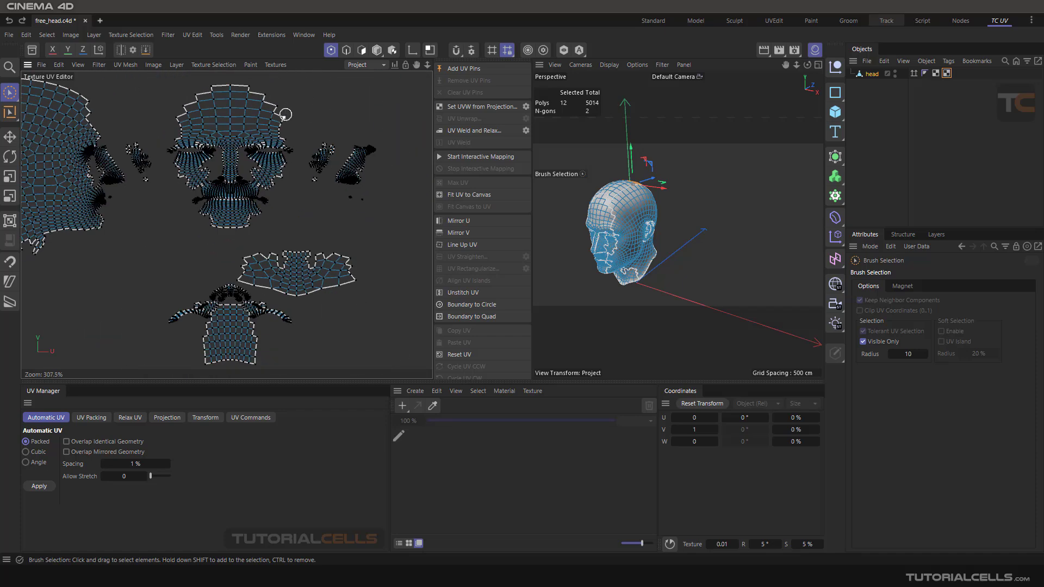
{"action": "middle_click_drag", "start_coordinate": [285, 113], "coordinate": [281, 258], "text": "alt"}
{"action": "middle_click_drag", "start_coordinate": [253, 93], "coordinate": [251, 246], "text": "alt"}
{"action": "scroll", "coordinate": [233, 198], "scroll_direction": "up", "scroll_amount": 5}
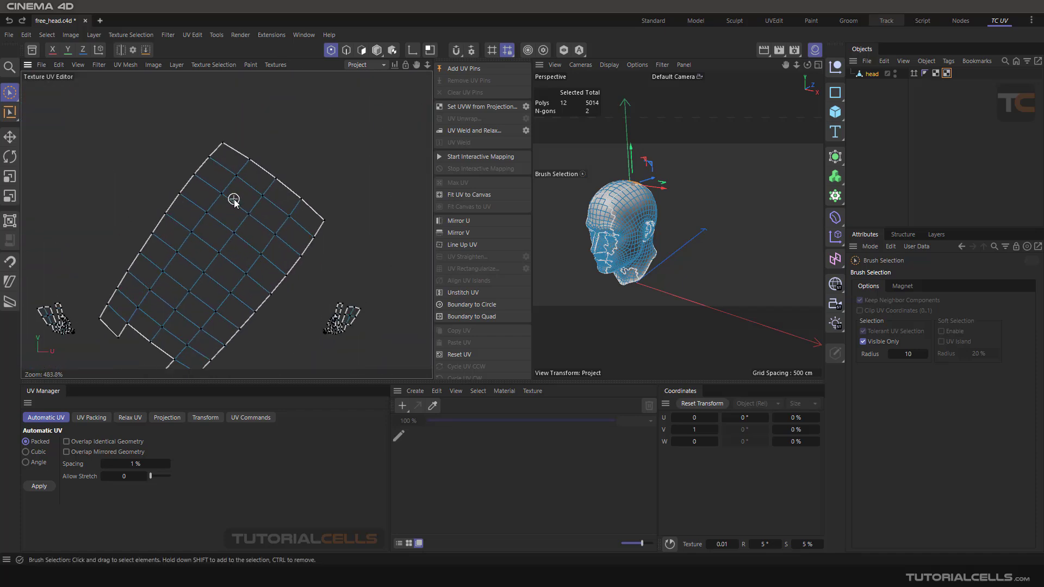
{"action": "left_click", "coordinate": [239, 169]}
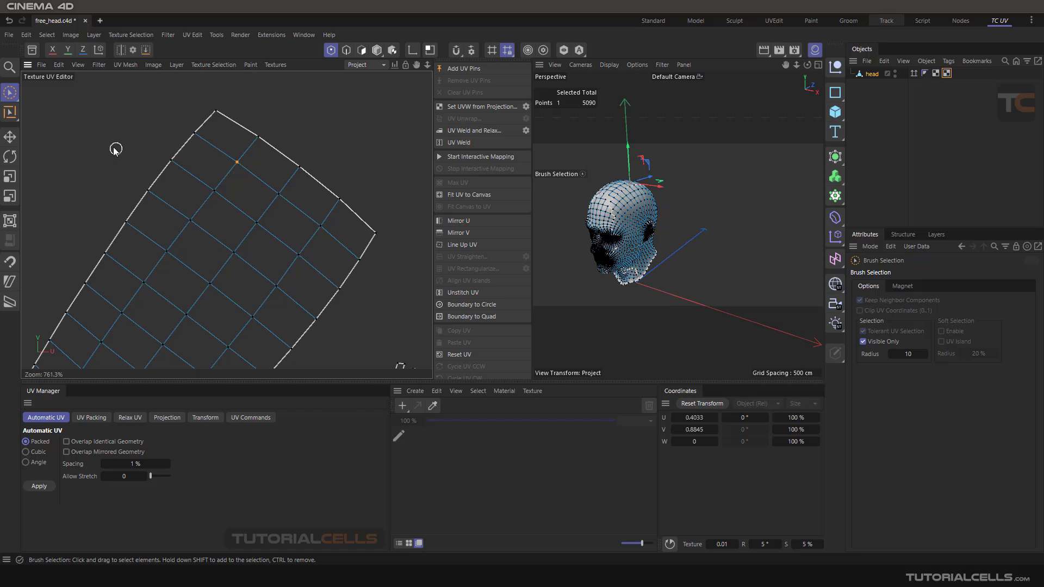
{"action": "left_click", "coordinate": [10, 137]}
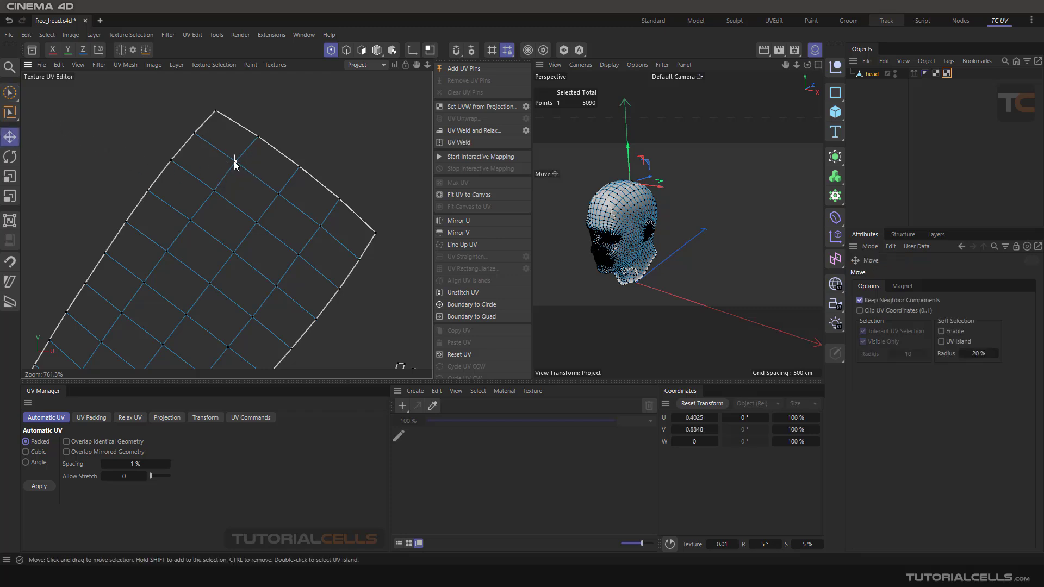
{"action": "left_click_drag", "start_coordinate": [278, 193], "coordinate": [275, 190]}
{"action": "left_click", "coordinate": [319, 227]}
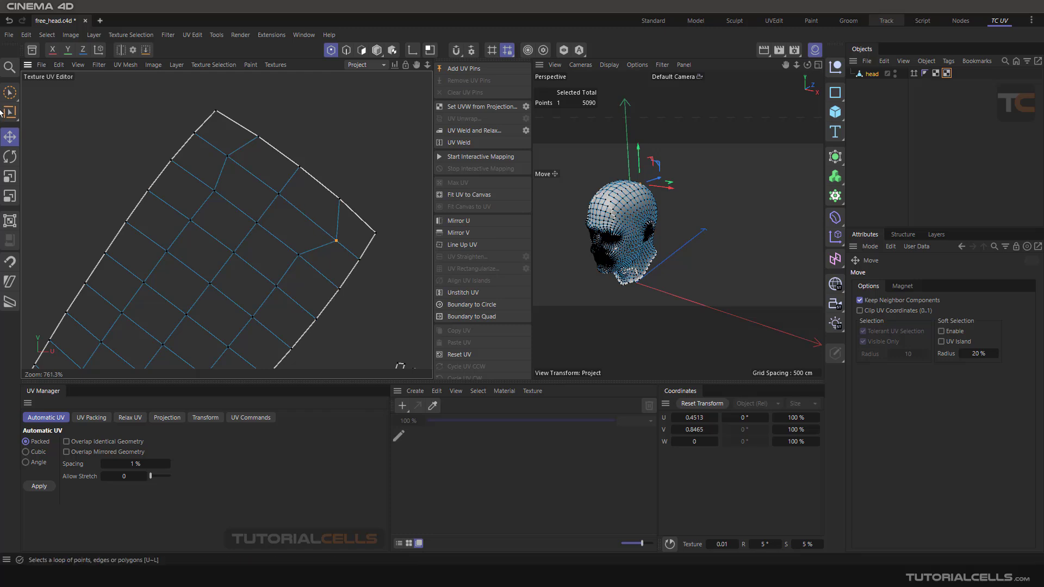
{"action": "left_click", "coordinate": [9, 93]}
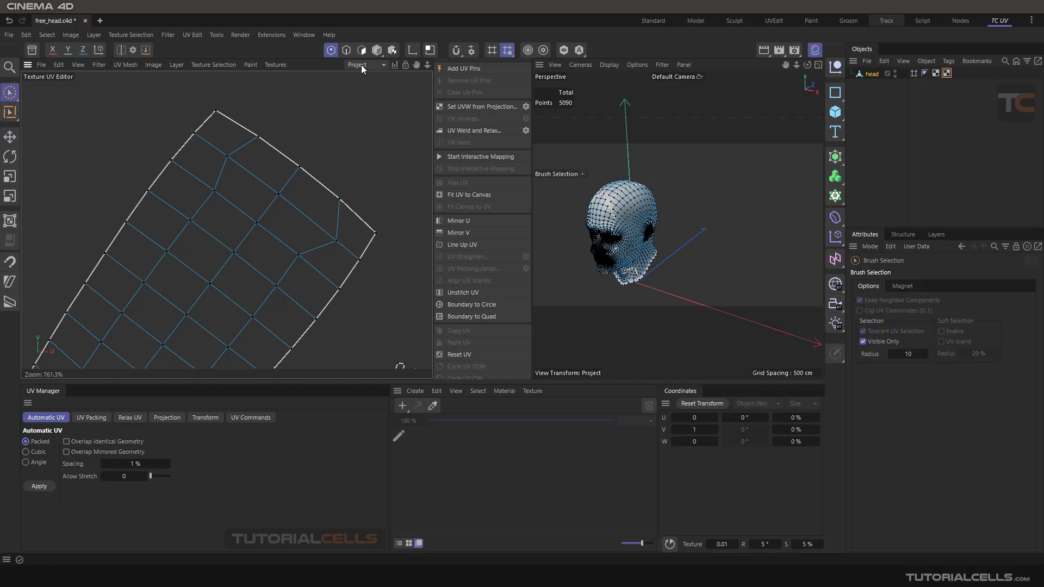
{"action": "left_click", "coordinate": [361, 50]}
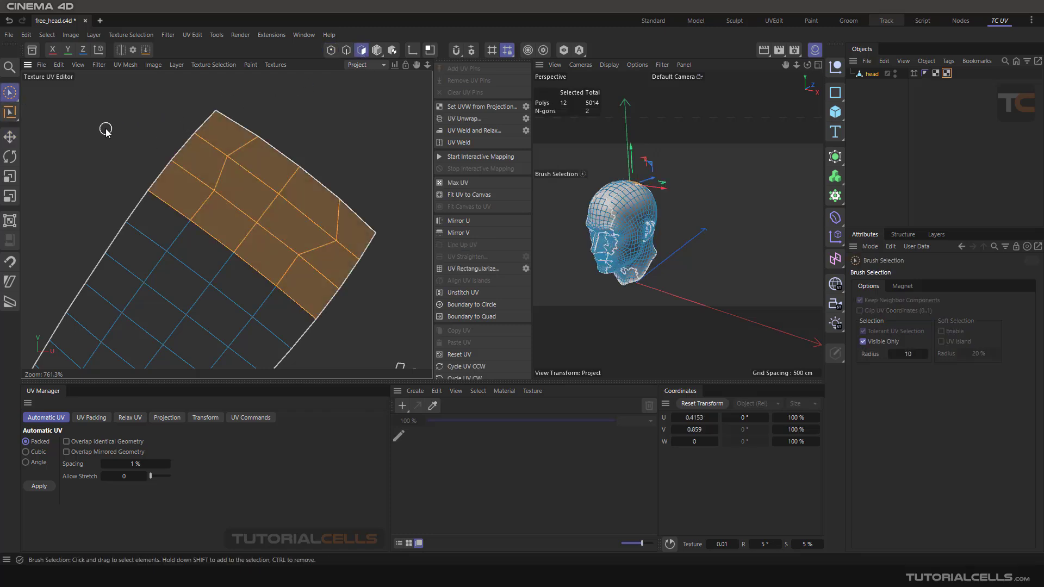
Step: Try UV Rectangularize with Auto Align off on the distorted 12-polygon selection
{"action": "left_click", "coordinate": [526, 268]}
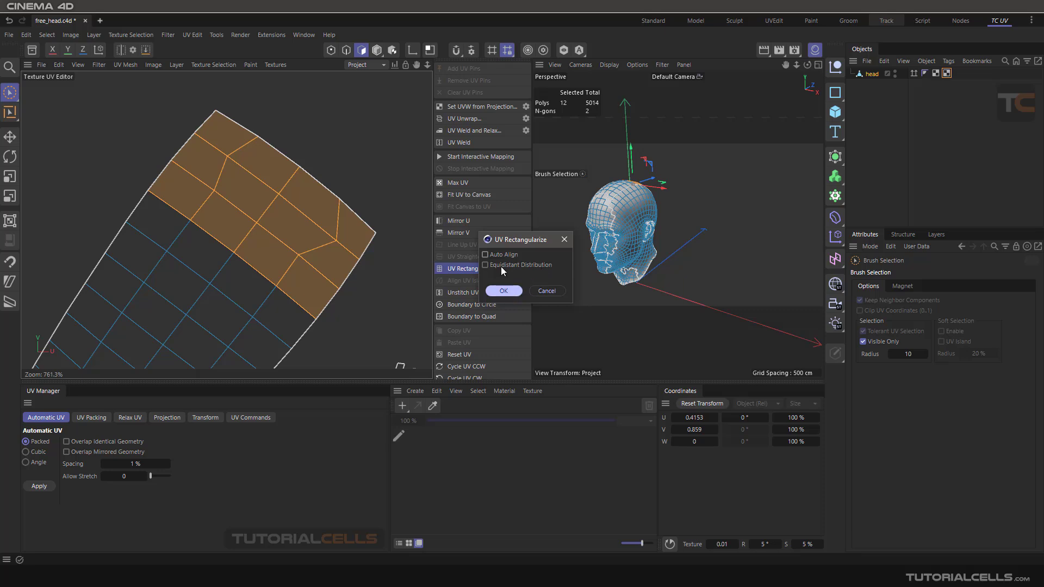
{"action": "left_click", "coordinate": [501, 291]}
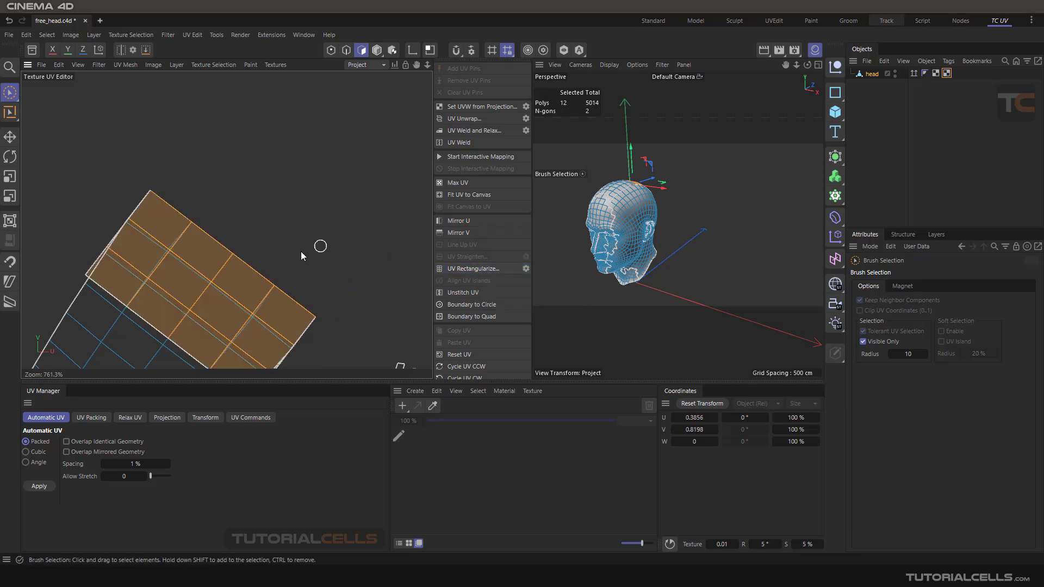
{"action": "scroll", "coordinate": [259, 270], "scroll_direction": "down", "scroll_amount": 2}
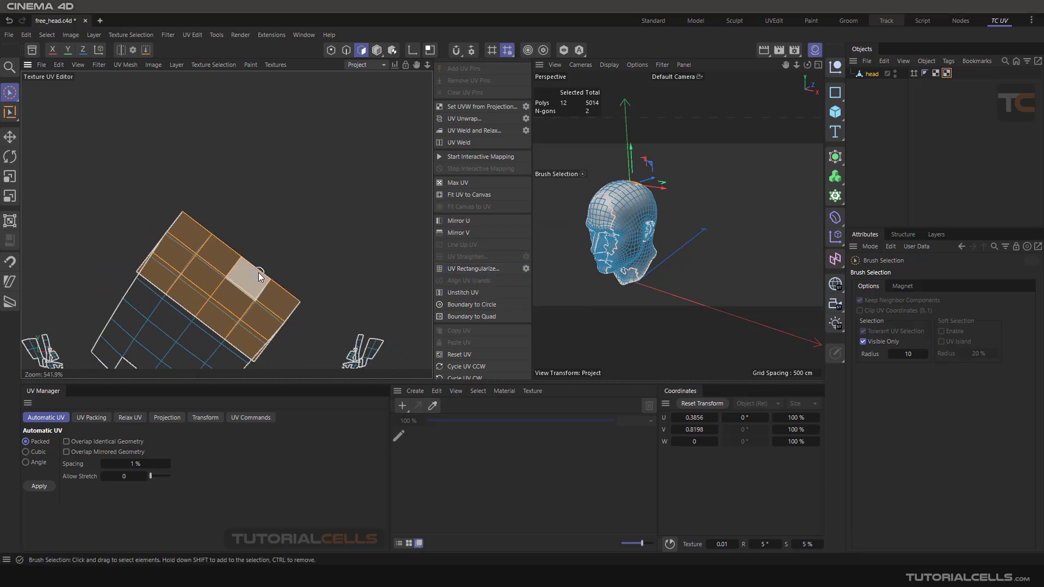
{"action": "middle_click_drag", "start_coordinate": [260, 276], "coordinate": [288, 220], "text": "alt"}
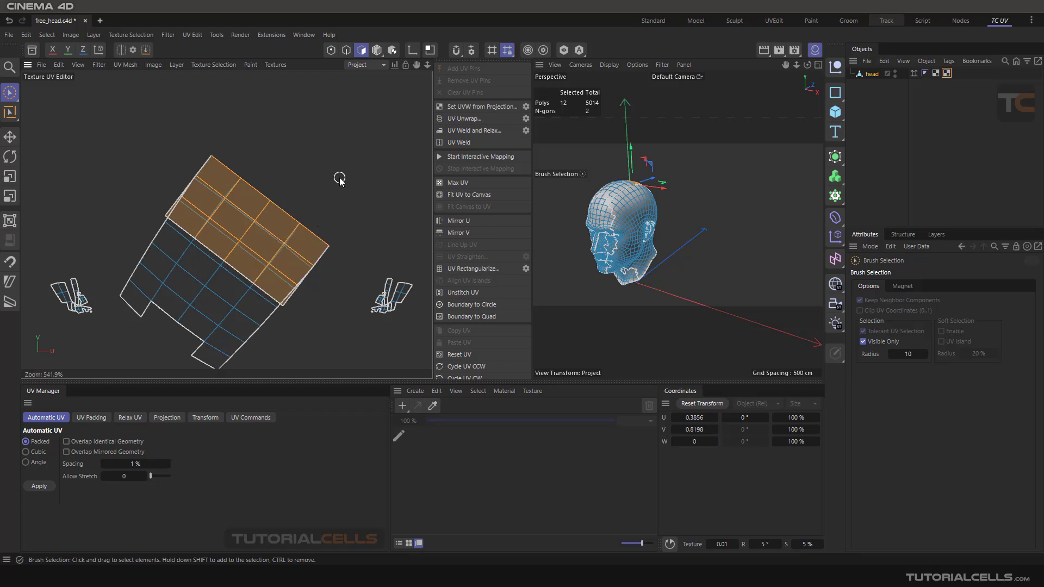
Step: Undo the misplaced result and rectangularize the 12 polygons with Auto Align off and Equidistant Distribution on
{"action": "left_click", "coordinate": [488, 271]}
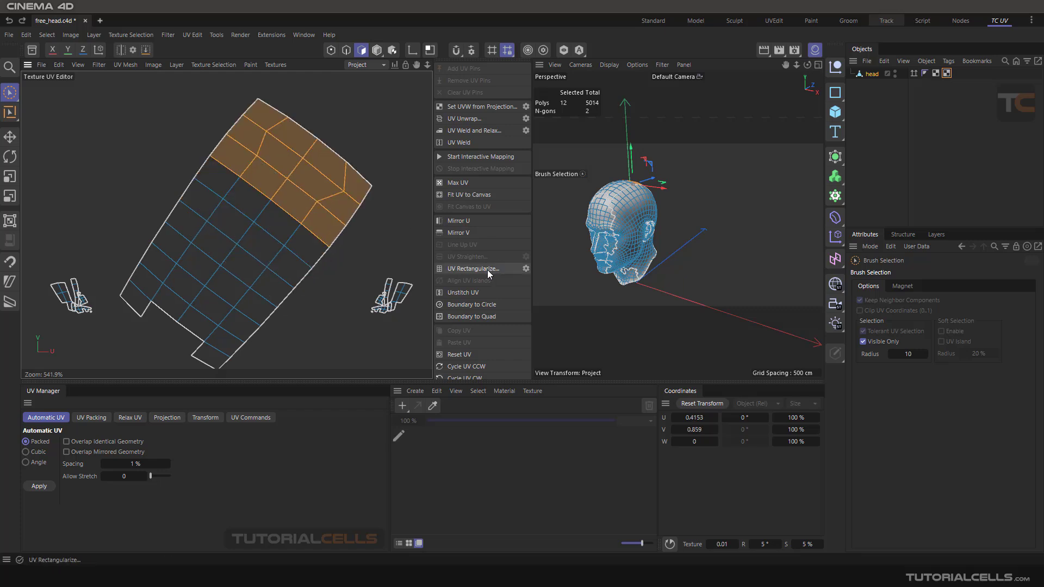
{"action": "left_click", "coordinate": [525, 268]}
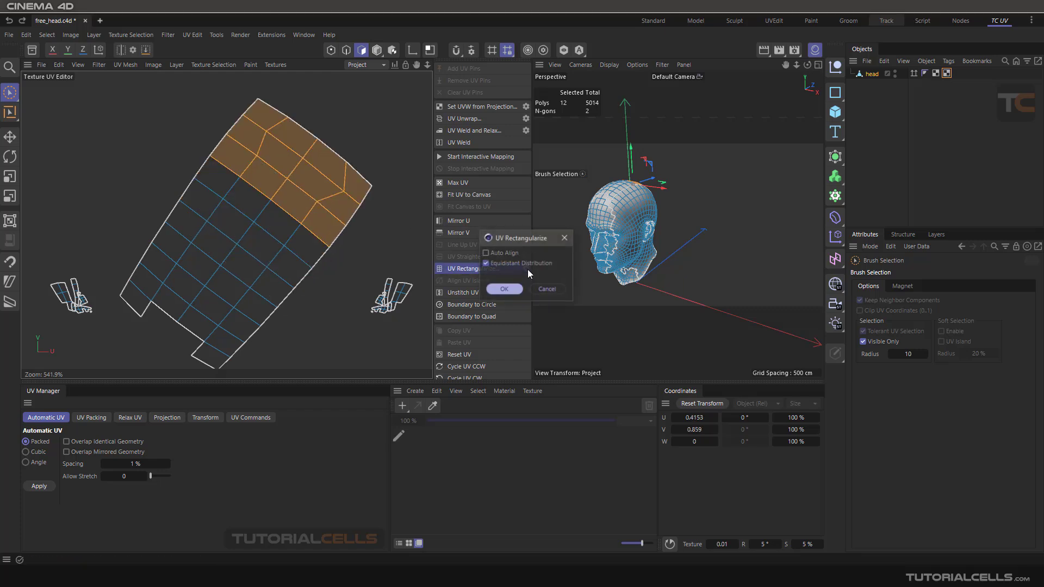
{"action": "left_click", "coordinate": [501, 286]}
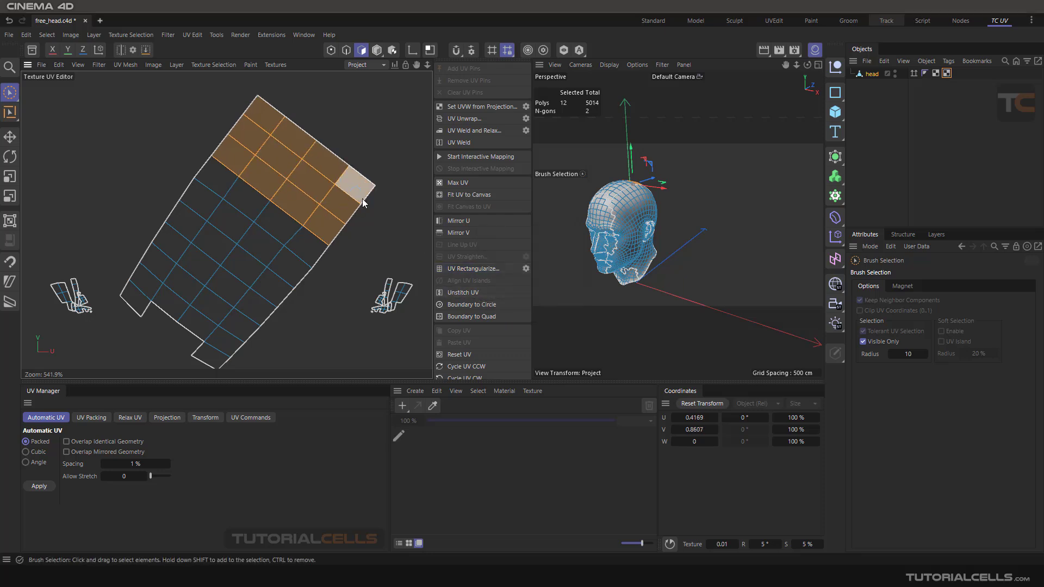
{"action": "scroll", "coordinate": [377, 245], "scroll_direction": "down", "scroll_amount": 6}
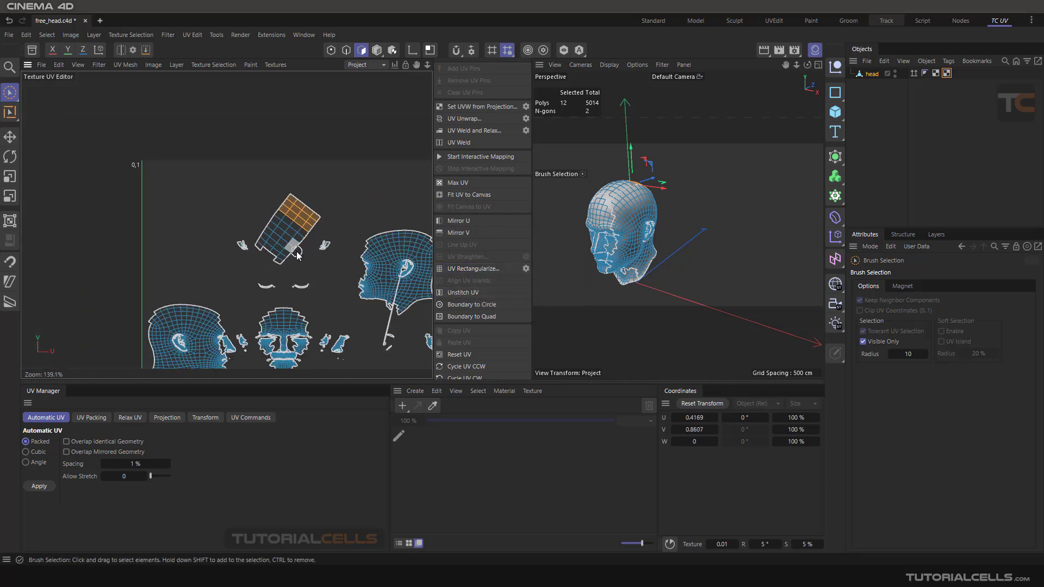
{"action": "scroll", "coordinate": [384, 251], "scroll_direction": "up", "scroll_amount": 2}
{"action": "left_click", "coordinate": [526, 269]}
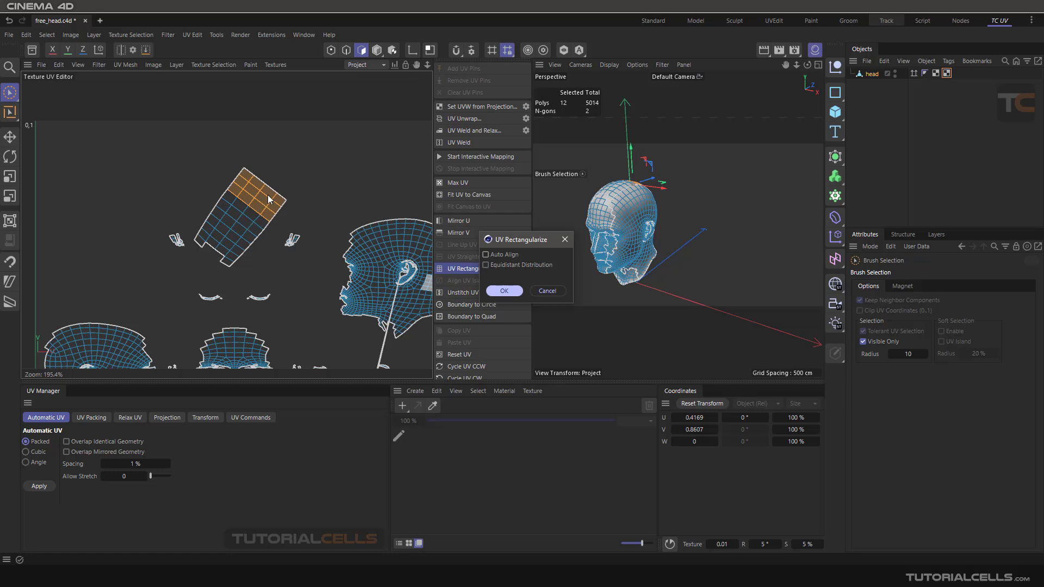
{"action": "left_click", "coordinate": [547, 291]}
Step: Examine the side-of-head, face, eye and neck UV islands of the head model
{"action": "middle_click_drag", "start_coordinate": [354, 235], "coordinate": [285, 217], "text": "alt"}
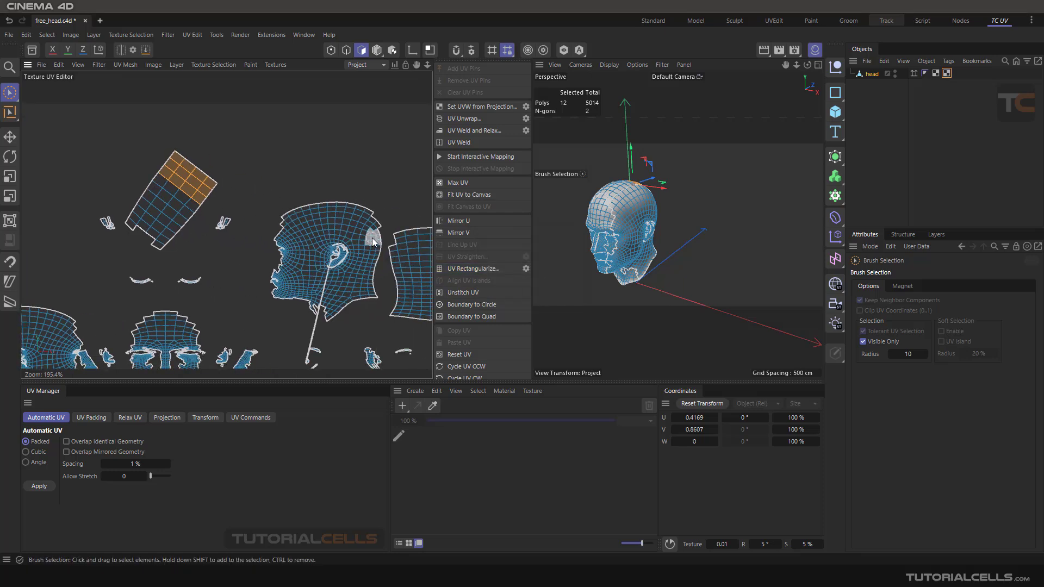
{"action": "middle_click_drag", "start_coordinate": [391, 251], "coordinate": [398, 121], "text": "alt"}
{"action": "middle_click_drag", "start_coordinate": [211, 249], "coordinate": [351, 240], "text": "alt"}
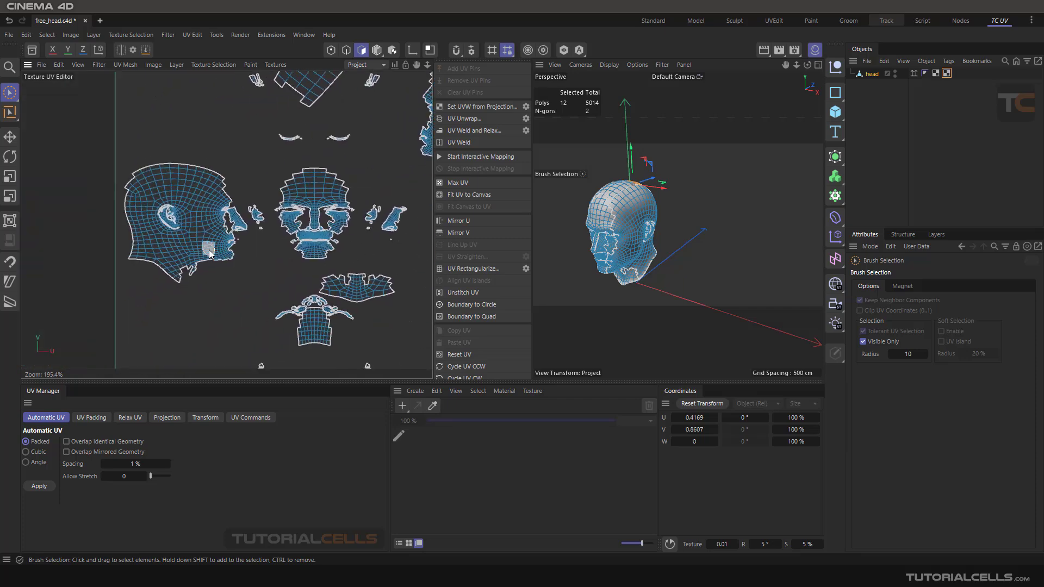
{"action": "scroll", "coordinate": [387, 214], "scroll_direction": "up", "scroll_amount": 6}
{"action": "scroll", "coordinate": [365, 210], "scroll_direction": "up", "scroll_amount": 5}
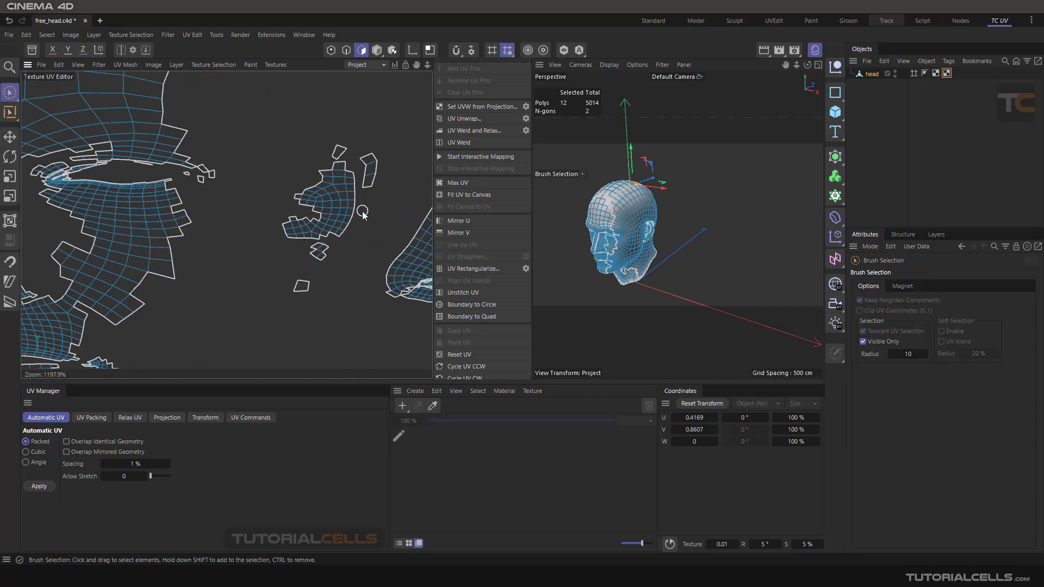
{"action": "scroll", "coordinate": [359, 218], "scroll_direction": "down", "scroll_amount": 11}
{"action": "middle_click_drag", "start_coordinate": [344, 370], "coordinate": [330, 263], "text": "alt"}
{"action": "scroll", "coordinate": [327, 229], "scroll_direction": "up", "scroll_amount": 5}
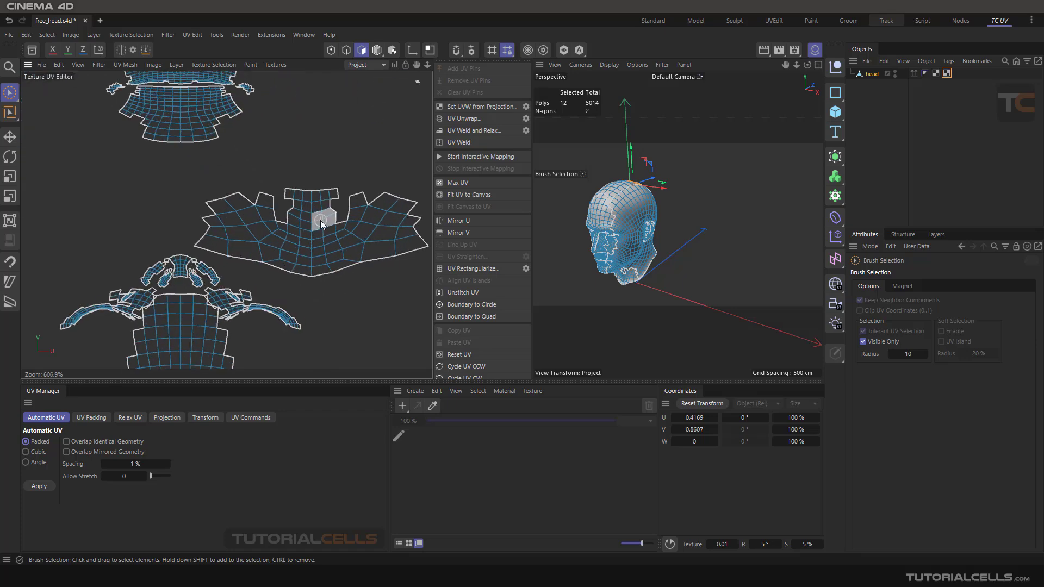
Step: Select the ten polygons forming the T-shaped top of the neck island and try UV Rectangularize on them
{"action": "left_click_drag", "start_coordinate": [331, 196], "coordinate": [279, 198]}
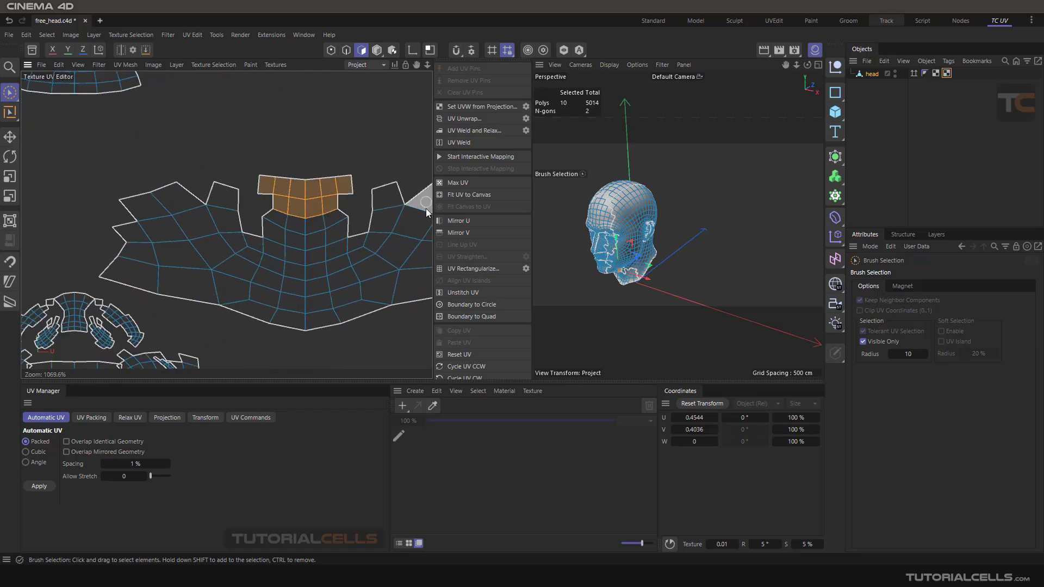
{"action": "left_click", "coordinate": [481, 269]}
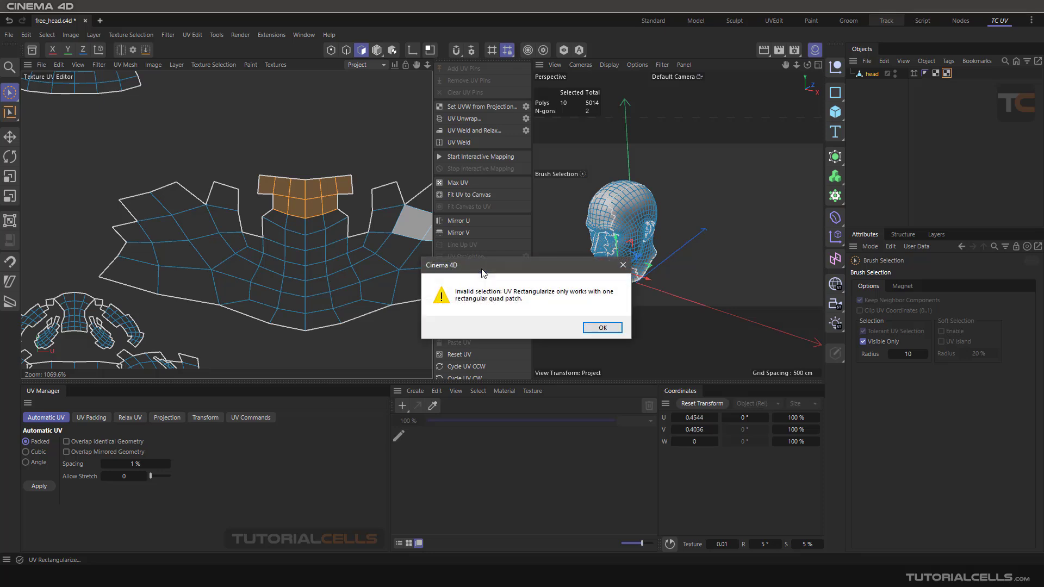
{"action": "left_click", "coordinate": [603, 327]}
Step: Reduce the selection to the eight-polygon block at the neck island's top, rectangularize it and undo the result
{"action": "mouse_move", "coordinate": [323, 180]}
{"action": "left_mouse_down"}
{"action": "mouse_move", "coordinate": [311, 202]}
{"action": "mouse_move", "coordinate": [278, 196]}
{"action": "left_mouse_up"}
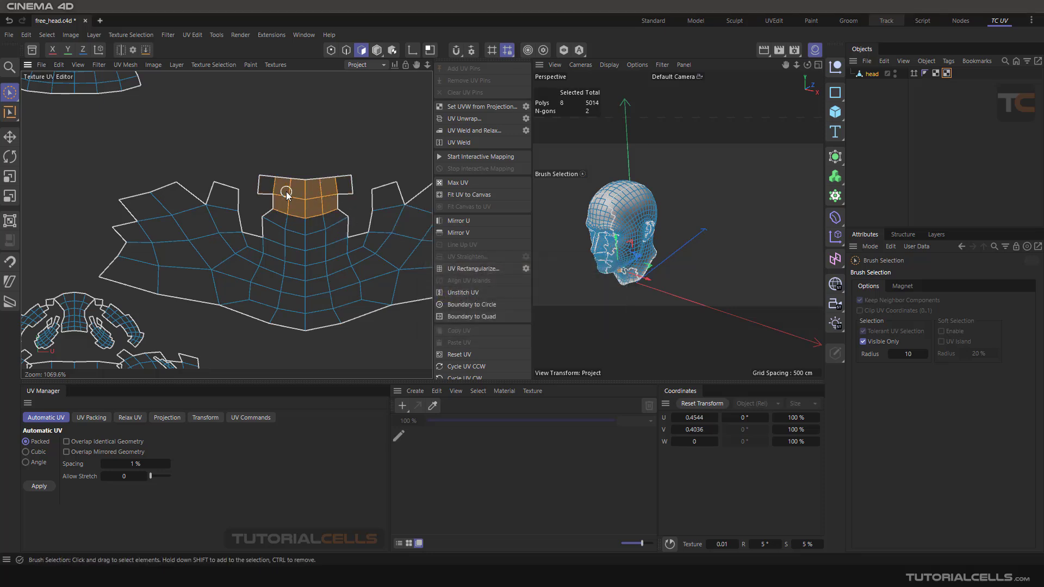
{"action": "left_click", "coordinate": [464, 269]}
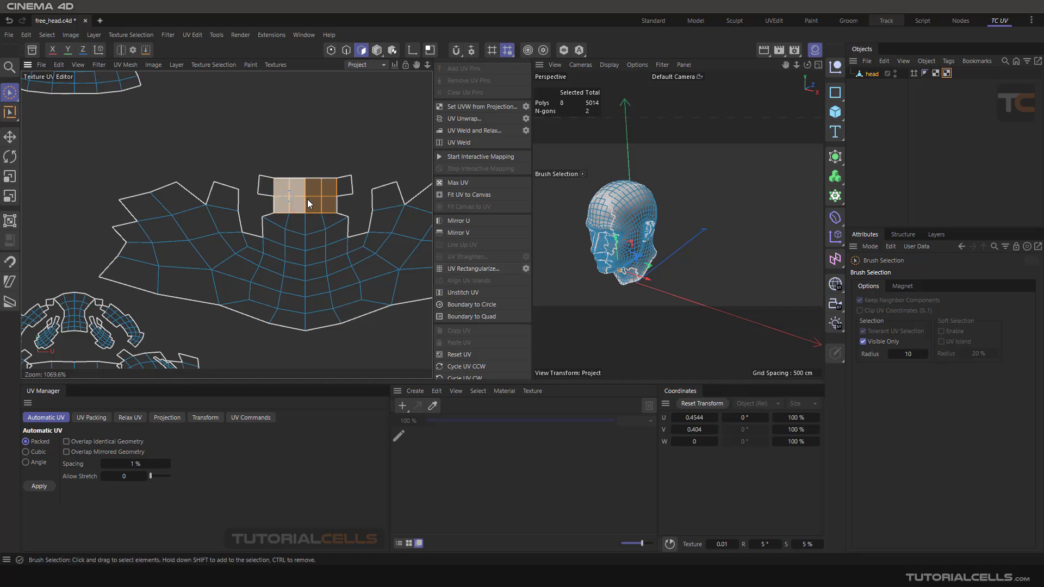
{"action": "key", "text": "ctrl+z"}
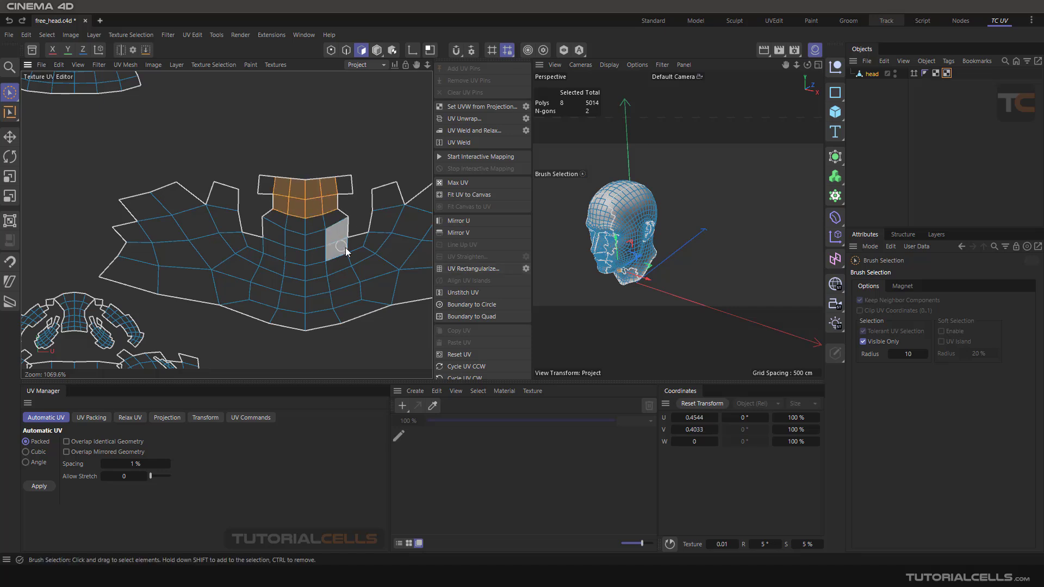
Step: Select a 2-by-2 quad patch on the neck island's right wing and try UV Rectangularize on it twice, undoing each result
{"action": "mouse_move", "coordinate": [354, 227]}
{"action": "middle_mouse_down", "text": "alt"}
{"action": "mouse_move", "coordinate": [294, 231]}
{"action": "mouse_move", "coordinate": [337, 230]}
{"action": "mouse_move", "coordinate": [319, 222]}
{"action": "middle_mouse_up", "text": "alt"}
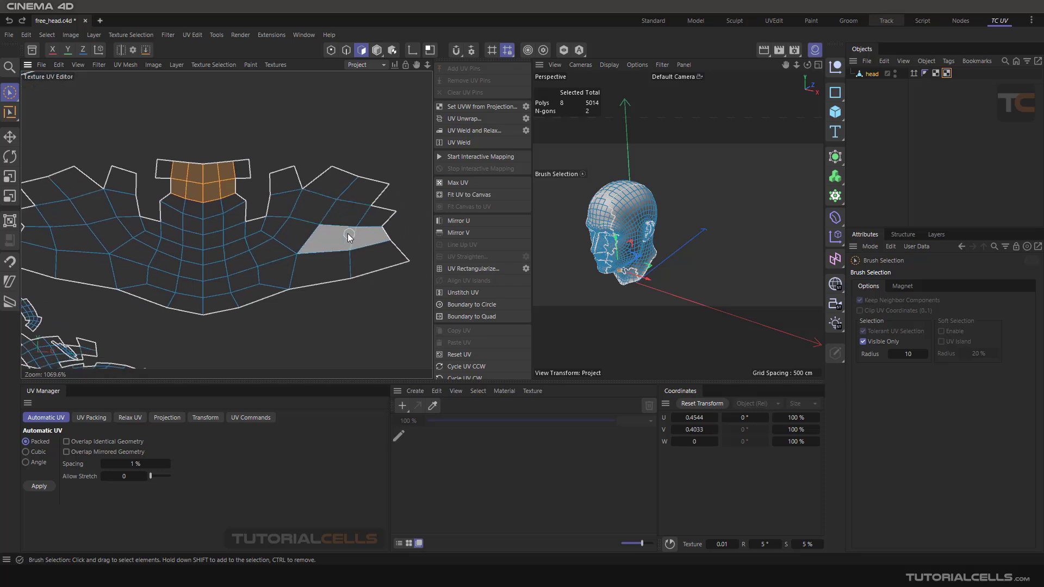
{"action": "left_click_drag", "start_coordinate": [331, 226], "coordinate": [318, 231]}
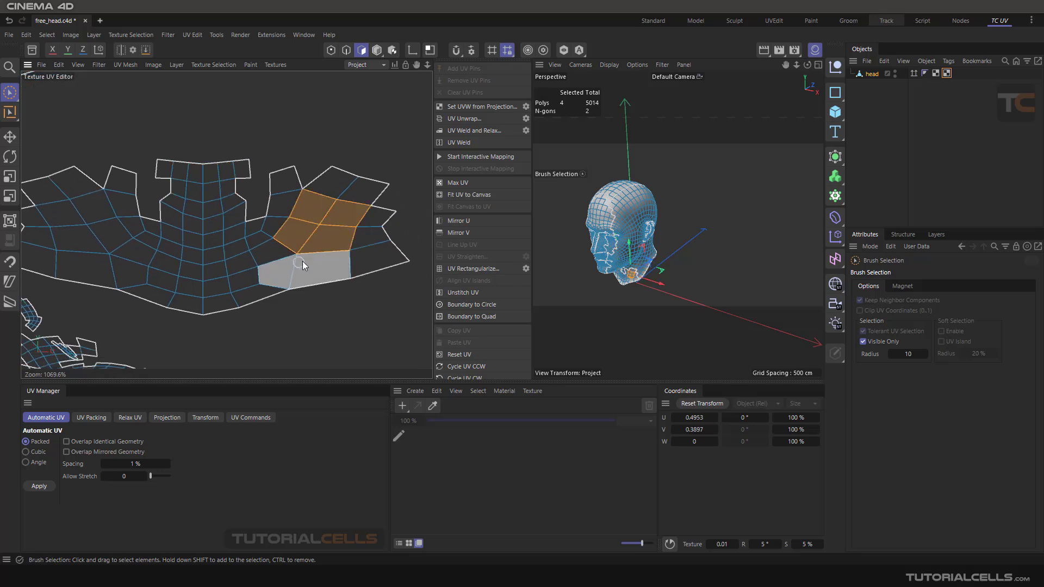
{"action": "left_click", "coordinate": [464, 270]}
{"action": "key", "text": "ctrl+z"}
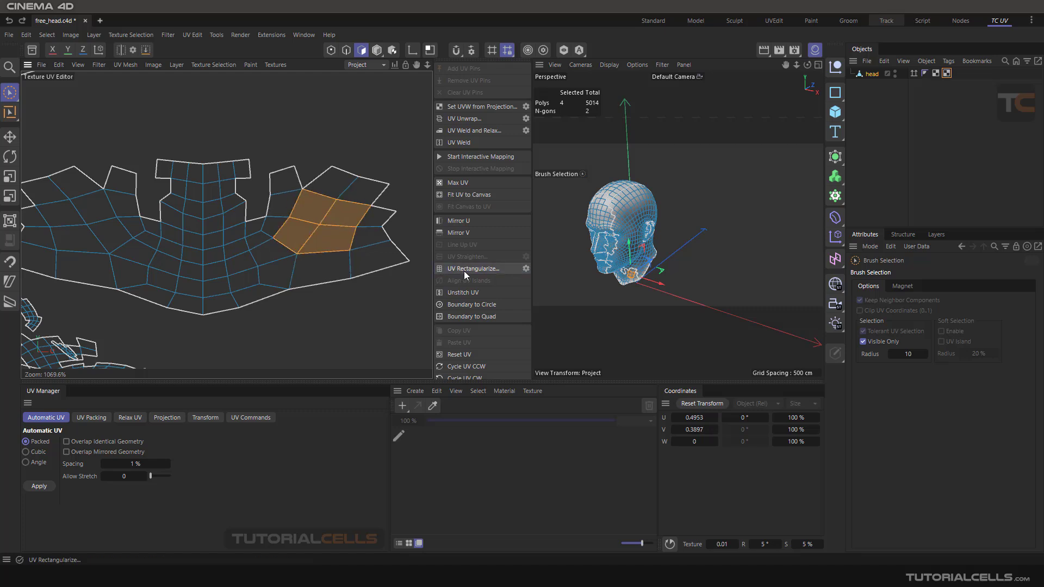
{"action": "left_click", "coordinate": [500, 269]}
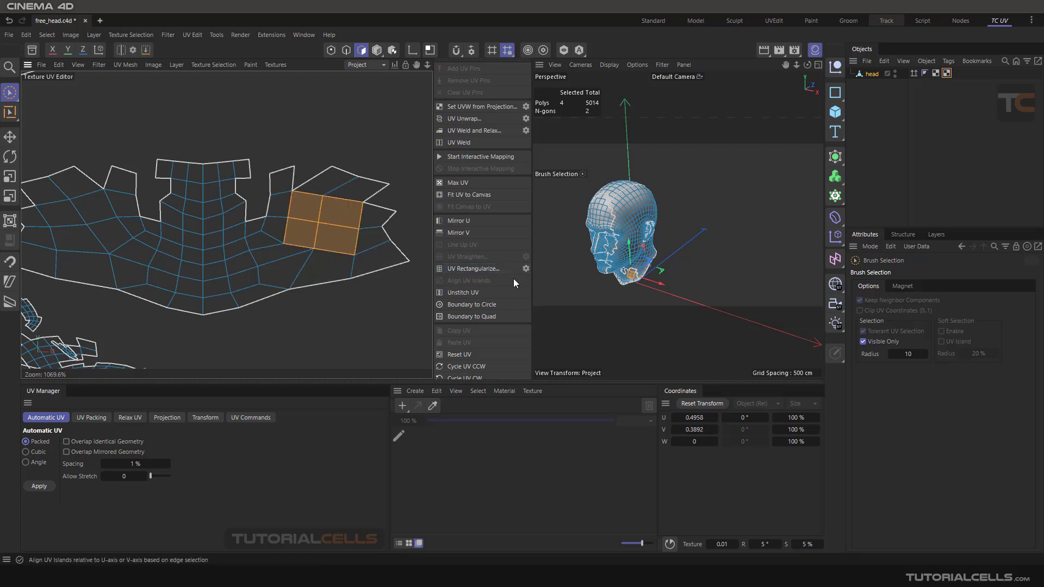
{"action": "key", "text": "ctrl+z"}
Step: Rectangularize the four polygons with Auto Align off and Equidistant Distribution on, and undo the result
{"action": "left_click", "coordinate": [525, 270]}
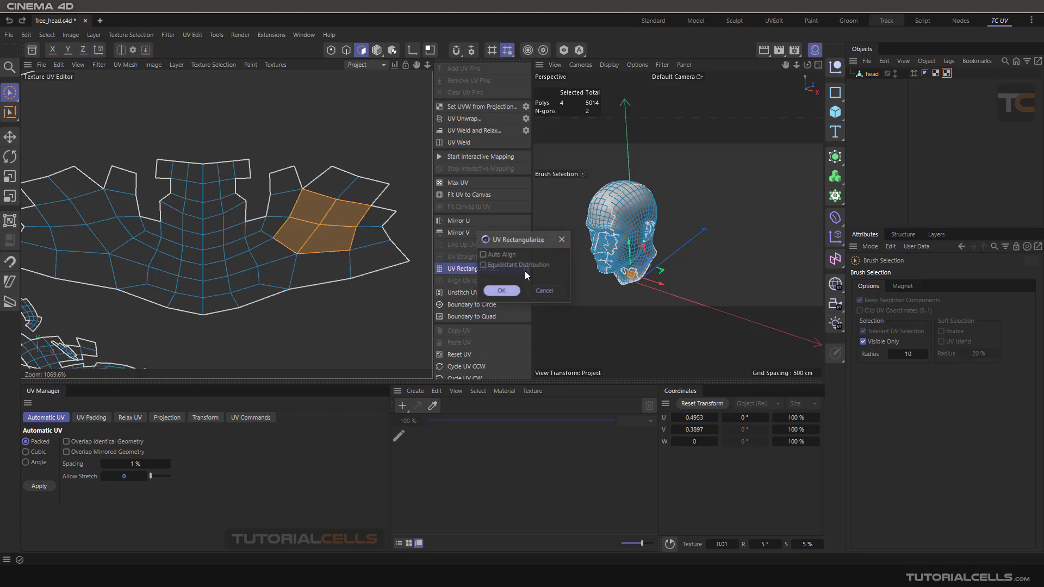
{"action": "left_click", "coordinate": [512, 290]}
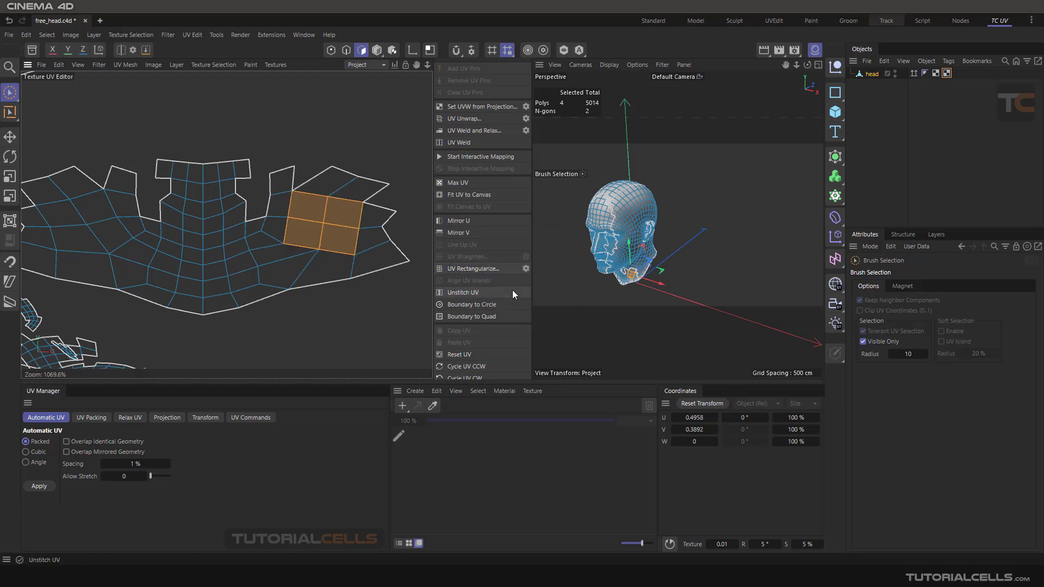
{"action": "key", "text": "ctrl+z"}
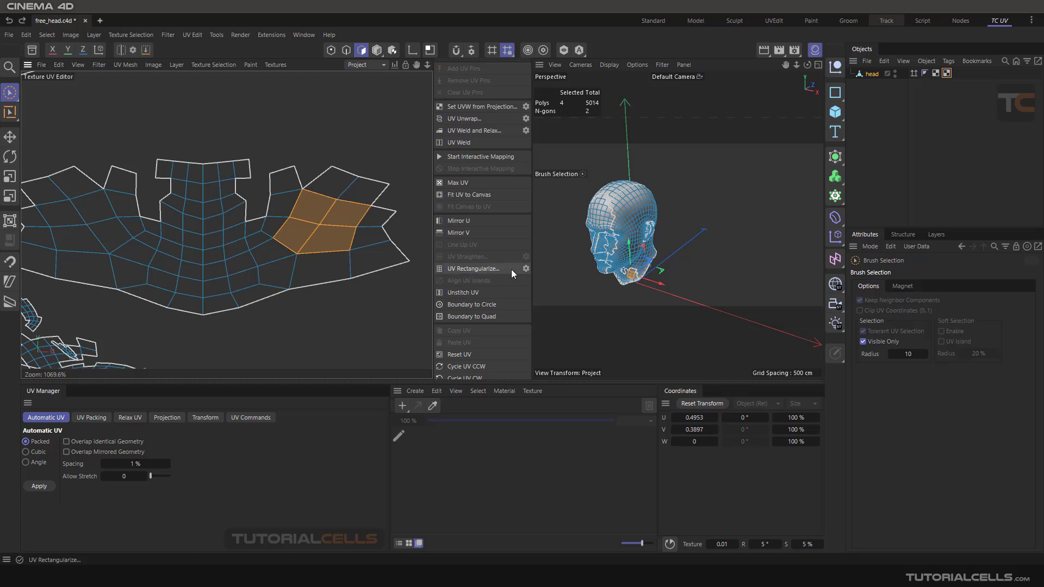
Step: Compare UV Rectangularize on the four polygons with Equidistant Distribution off and on, leaving Auto Align off
{"action": "left_click", "coordinate": [511, 269]}
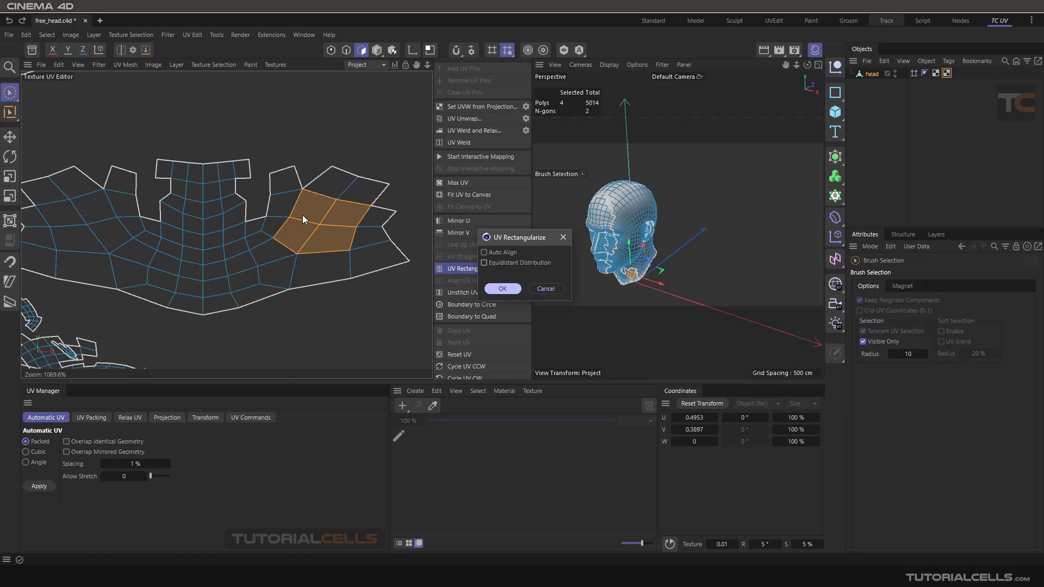
{"action": "left_click", "coordinate": [503, 290]}
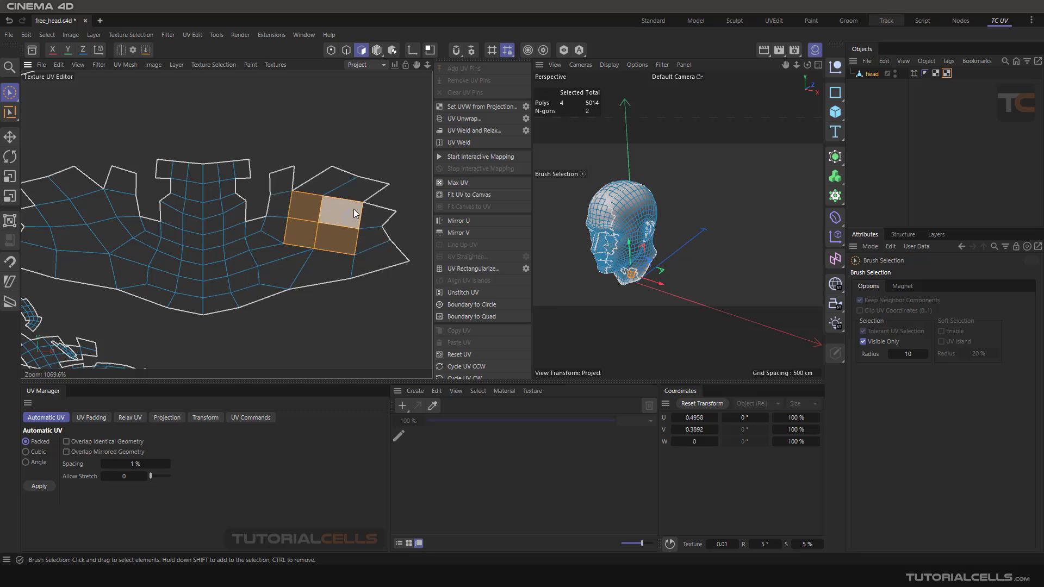
{"action": "left_click", "coordinate": [519, 267]}
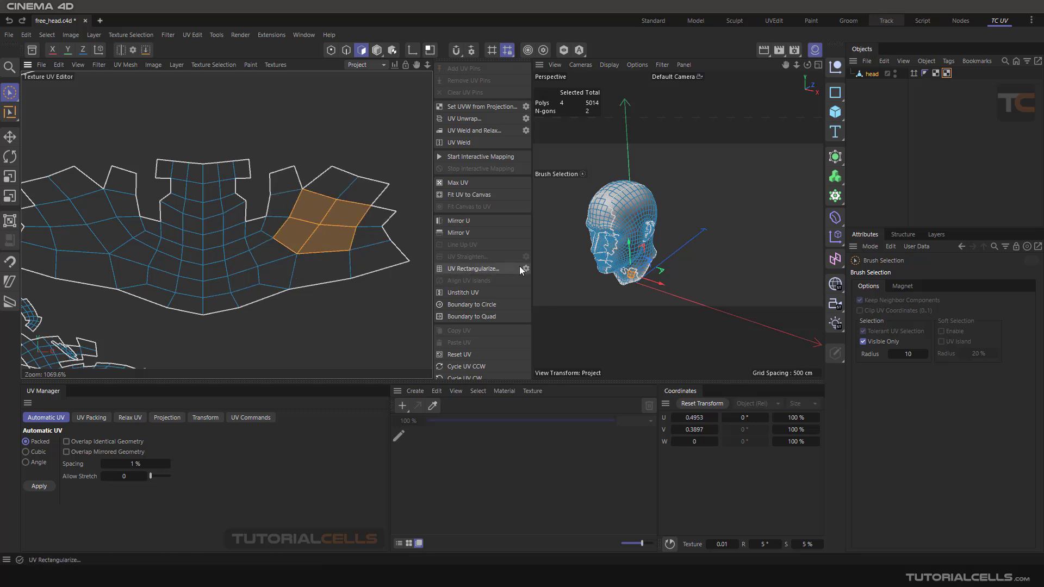
{"action": "left_click", "coordinate": [525, 269]}
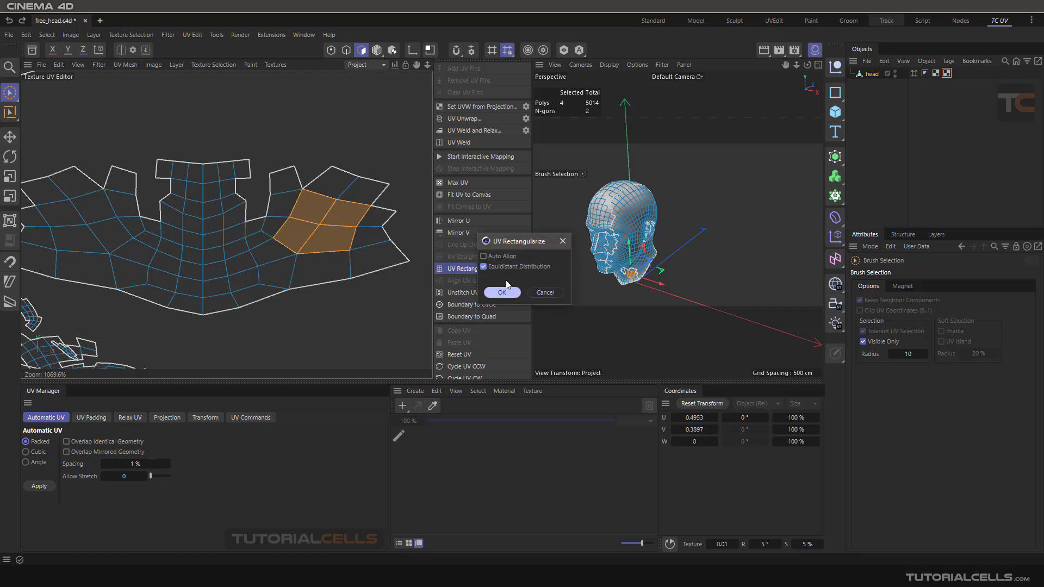
{"action": "left_click", "coordinate": [500, 293]}
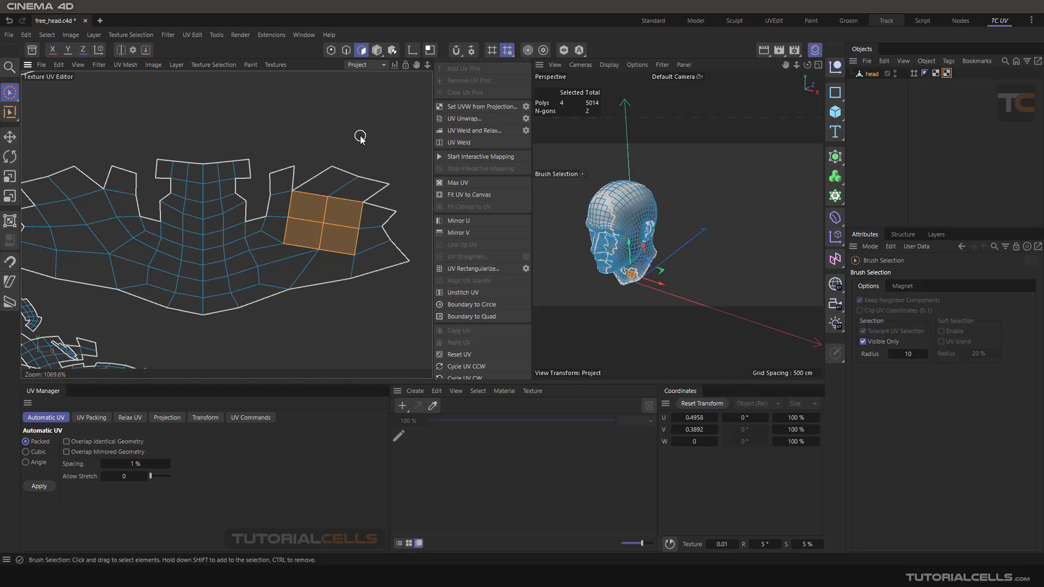
Step: Undo the last rectangularize, select the entire rotated grid island with its two protruding corner polygons, and try UV Rectangularize on it
{"action": "scroll", "coordinate": [357, 141], "scroll_direction": "down", "scroll_amount": 3}
{"action": "scroll", "coordinate": [307, 183], "scroll_direction": "down", "scroll_amount": 4}
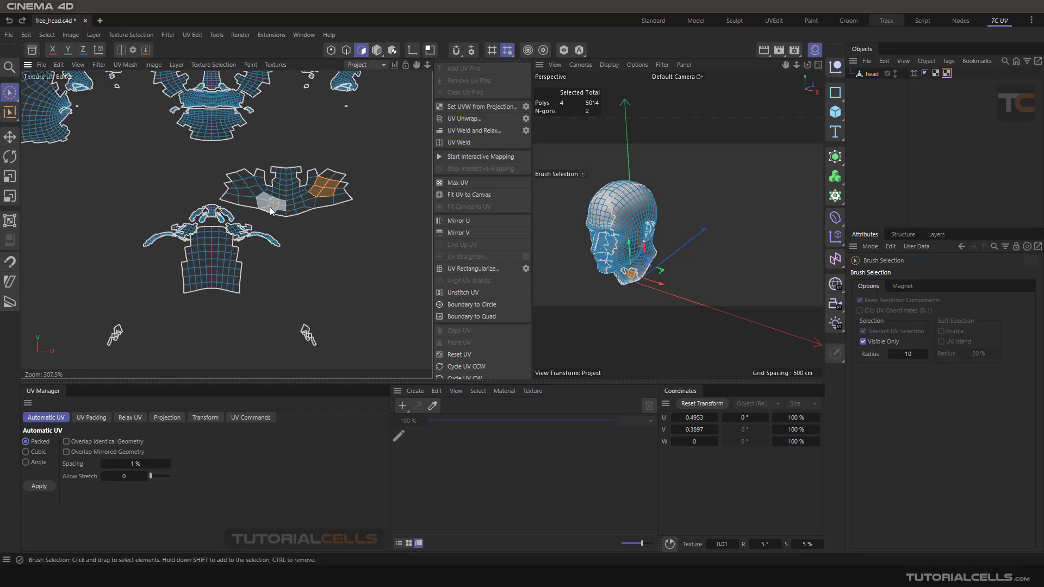
{"action": "scroll", "coordinate": [247, 215], "scroll_direction": "down", "scroll_amount": 2}
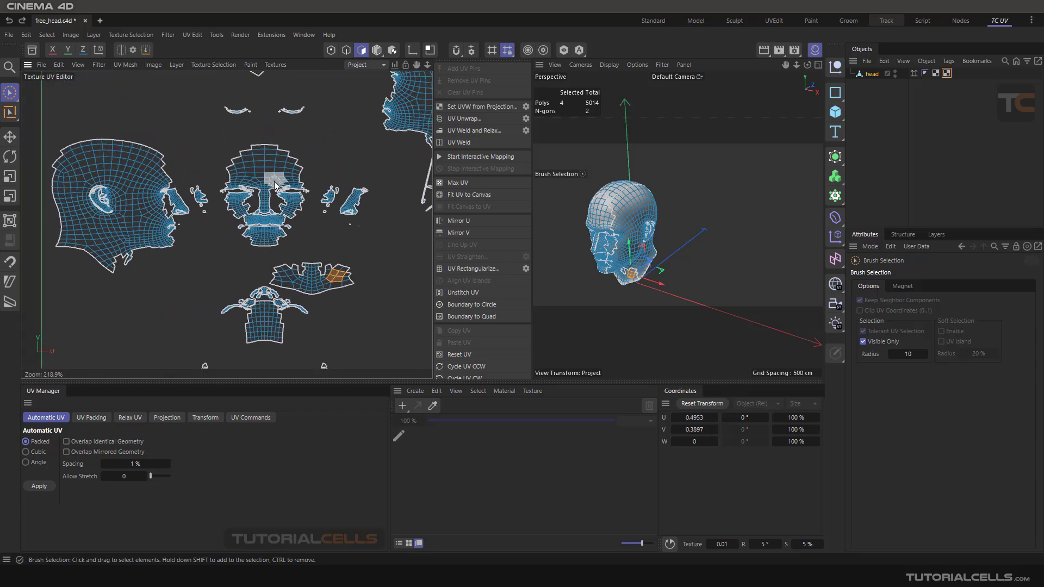
{"action": "scroll", "coordinate": [280, 121], "scroll_direction": "up", "scroll_amount": 3}
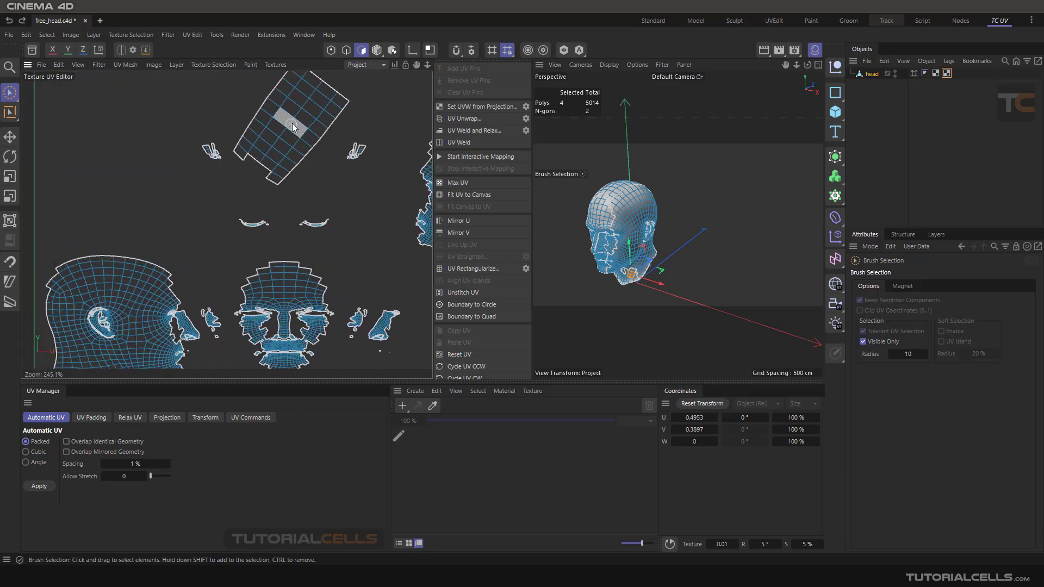
{"action": "double_click", "coordinate": [292, 137]}
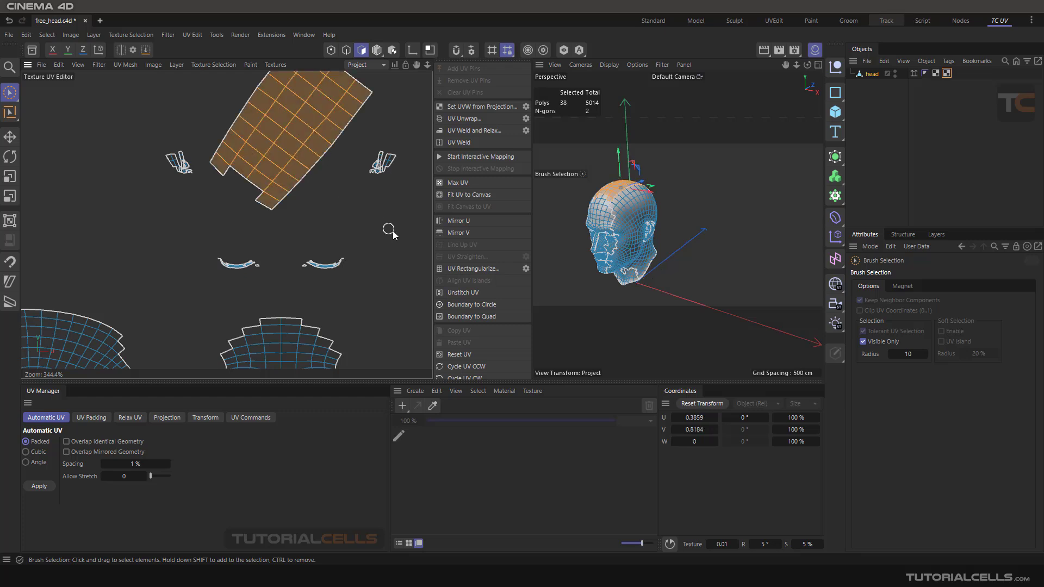
{"action": "left_click", "coordinate": [468, 268]}
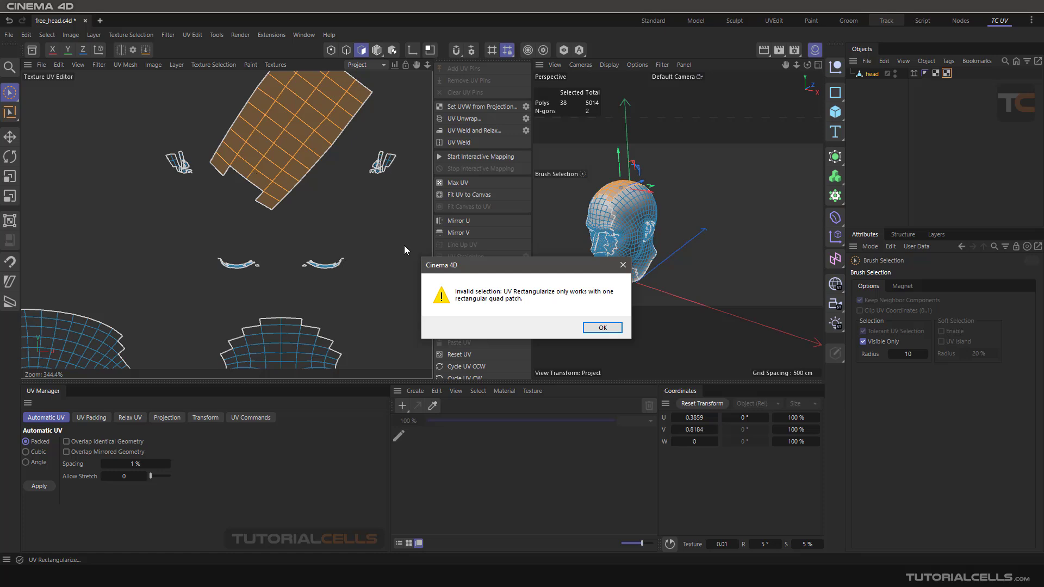
{"action": "left_click", "coordinate": [603, 327]}
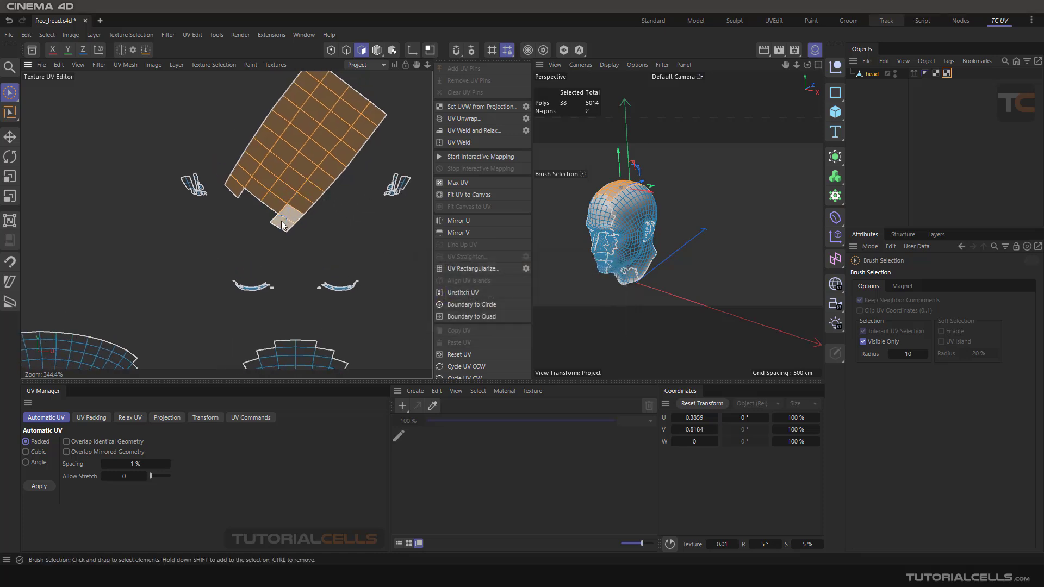
Step: Turn off Keep Neighbor Components for the Move tool and detach the two protruding corner polygons from the rotated grid island
{"action": "left_click", "coordinate": [10, 138]}
{"action": "left_click", "coordinate": [241, 209]}
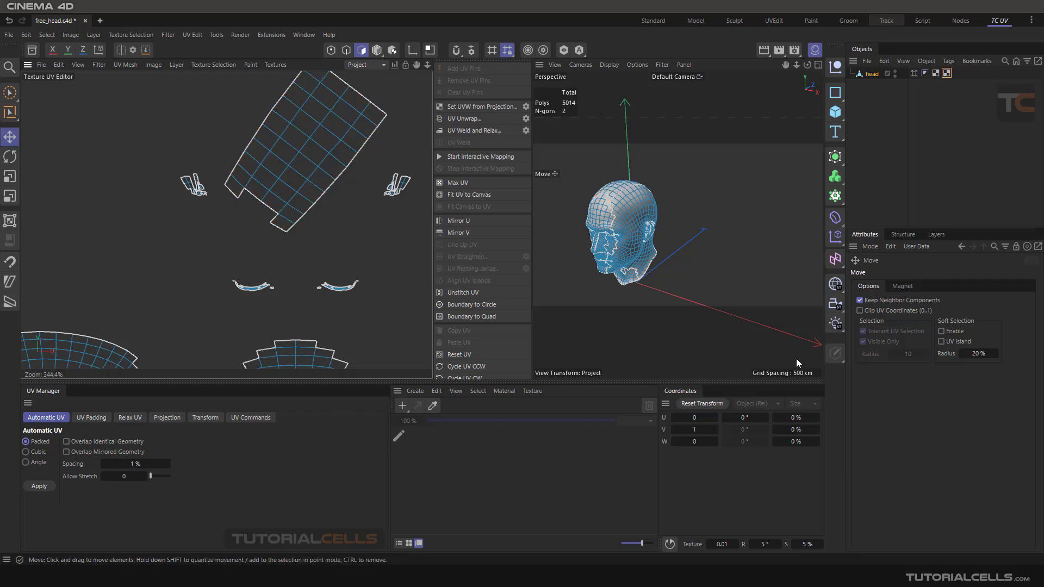
{"action": "left_click", "coordinate": [859, 300]}
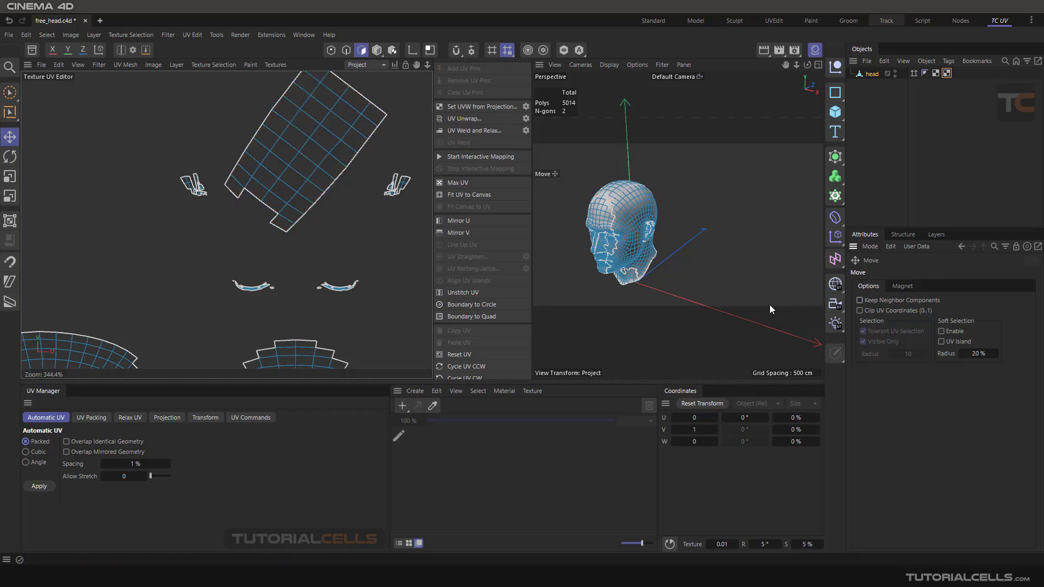
{"action": "left_click", "coordinate": [235, 192]}
{"action": "left_click_drag", "start_coordinate": [234, 191], "coordinate": [267, 248]}
{"action": "left_click", "coordinate": [280, 225]}
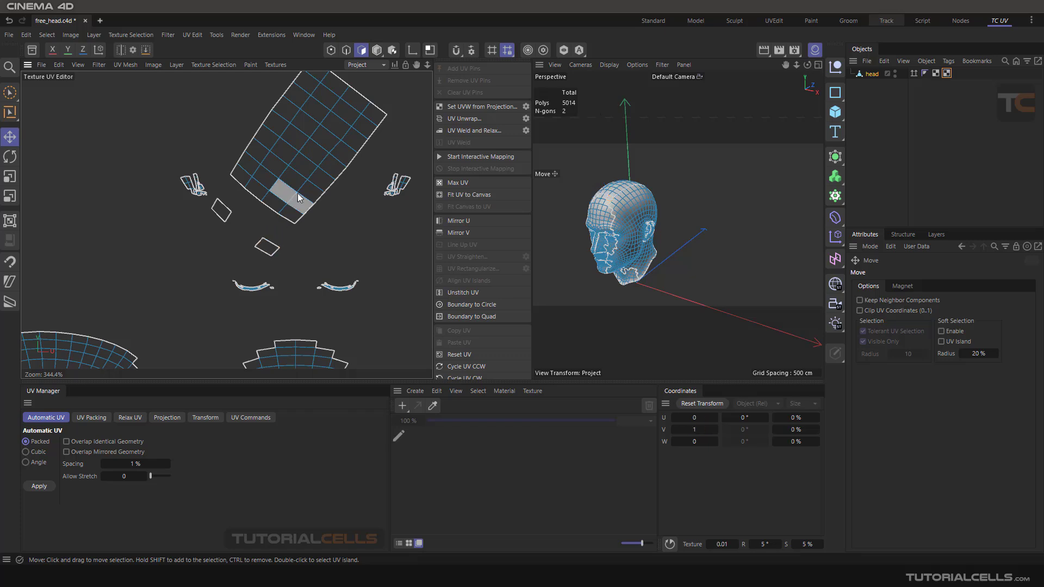
Step: Select the remaining 36-polygon grid island, move it aside and rectangularize it, and undo both changes
{"action": "double_click", "coordinate": [301, 184]}
{"action": "left_click", "coordinate": [467, 272]}
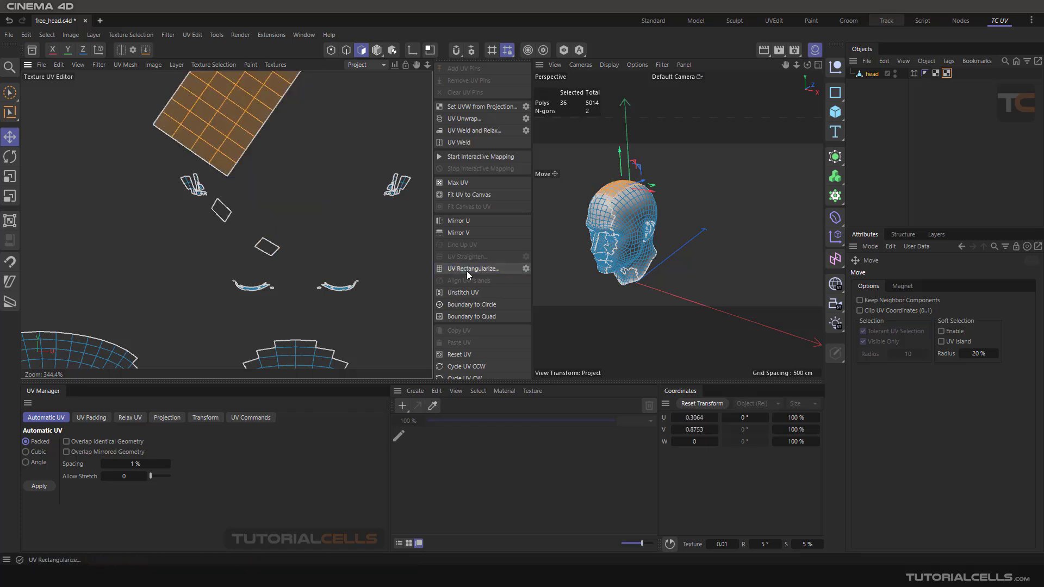
{"action": "middle_click_drag", "start_coordinate": [265, 155], "coordinate": [210, 198]}
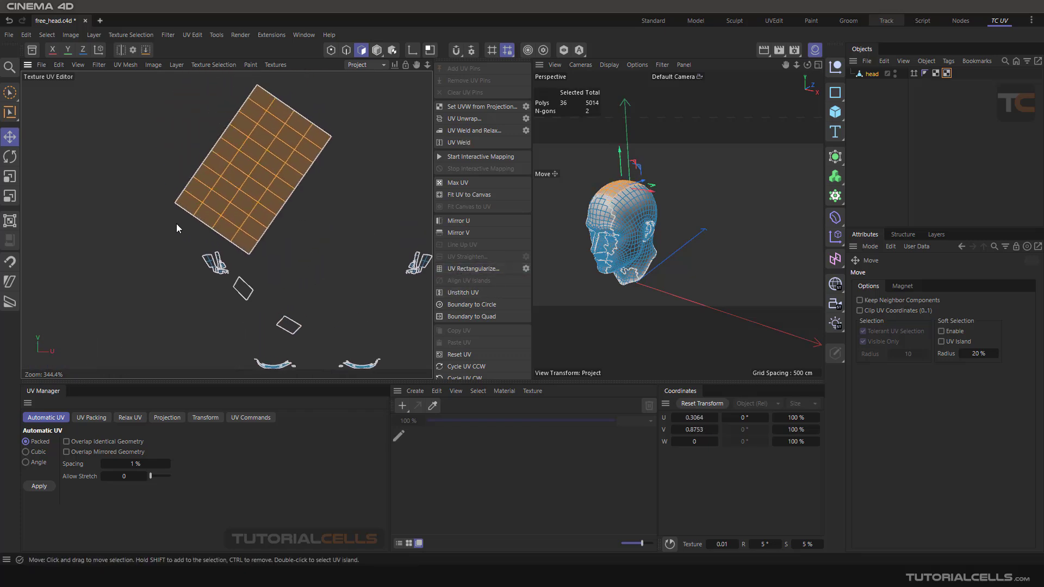
{"action": "left_click_drag", "start_coordinate": [200, 143], "coordinate": [269, 135]}
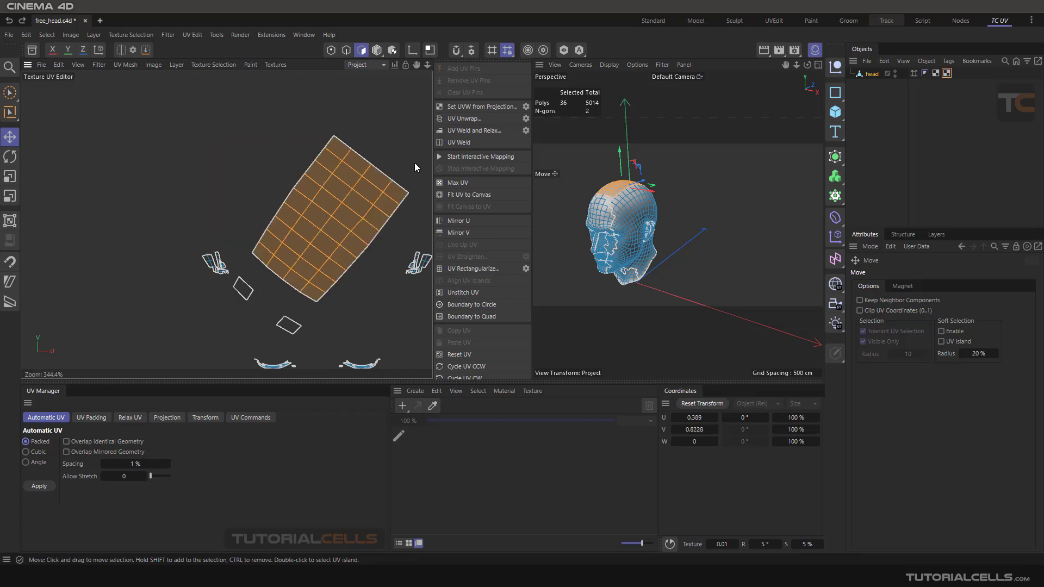